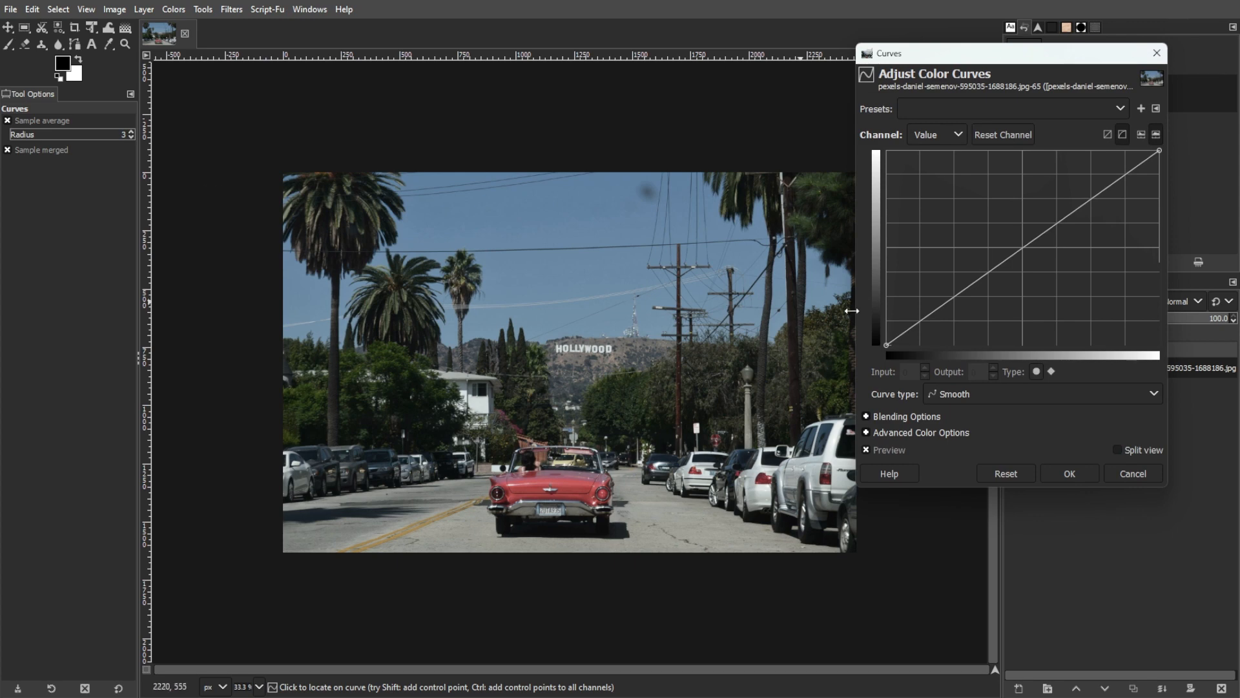
# Shape the photo's Value curve into an S, pulling the shadows down and pushing the highlights up.
pyautogui.moveTo(1016, 251); pyautogui.dragTo(1047, 245)
pyautogui.moveTo(1159, 151); pyautogui.dragTo(1124, 151)
pyautogui.moveTo(887, 345)
pyautogui.mouseDown()
pyautogui.moveTo(906, 345)
pyautogui.moveTo(887, 325)
pyautogui.mouseUp()
pyautogui.moveTo(1124, 152); pyautogui.dragTo(1105, 153)
pyautogui.moveTo(886, 324); pyautogui.dragTo(906, 345)
pyautogui.moveTo(1105, 153); pyautogui.dragTo(1172, 178)
pyautogui.moveTo(1047, 246); pyautogui.dragTo(1008, 254)
pyautogui.moveTo(906, 345)
pyautogui.mouseDown()
pyautogui.moveTo(917, 352)
pyautogui.moveTo(899, 348)
pyautogui.mouseUp()
pyautogui.moveTo(1159, 180); pyautogui.dragTo(1160, 150)
pyautogui.moveTo(1008, 255); pyautogui.dragTo(975, 271)
pyautogui.moveTo(1094, 229); pyautogui.dragTo(1058, 207)
pyautogui.moveTo(975, 271); pyautogui.dragTo(968, 299)
pyautogui.moveTo(900, 345); pyautogui.dragTo(885, 346)
pyautogui.moveTo(968, 299); pyautogui.dragTo(962, 297)
pyautogui.moveTo(1058, 207); pyautogui.dragTo(1063, 213)
pyautogui.moveTo(962, 298); pyautogui.dragTo(952, 284)
pyautogui.moveTo(1064, 213); pyautogui.dragTo(1080, 214)
pyautogui.moveTo(952, 285); pyautogui.dragTo(965, 296)
pyautogui.moveTo(1079, 214); pyautogui.dragTo(1069, 209)
# Lift the Value curve's black endpoint and lower its white endpoint slightly, fine-tune the S shape, and apply the curves.
pyautogui.moveTo(886, 345); pyautogui.dragTo(885, 334)
pyautogui.moveTo(1159, 151); pyautogui.dragTo(1160, 166)
pyautogui.moveTo(1070, 210); pyautogui.dragTo(1065, 205)
pyautogui.moveTo(965, 297); pyautogui.dragTo(987, 280)
pyautogui.click(1056, 474)
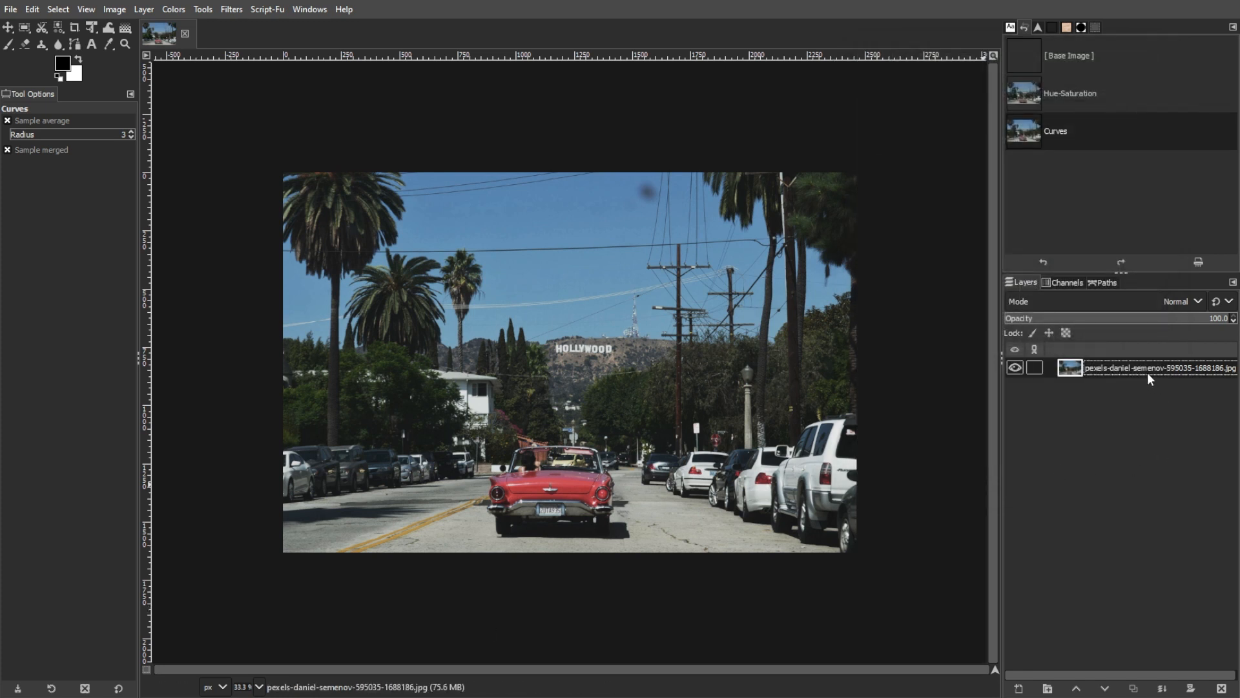
# Duplicate the photo layer and apply a Gaussian Blur with Size X and Size Y of 4.35 to the copy.
pyautogui.hotkey('shift', 'ctrl', 'd')
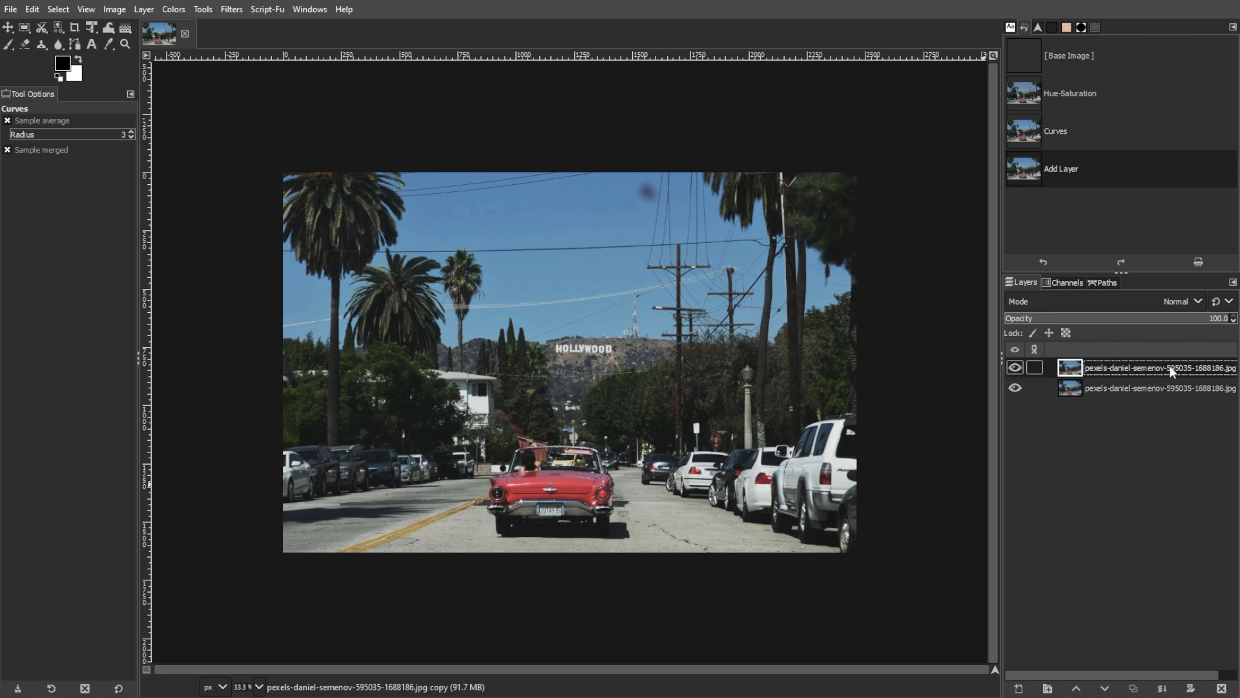
pyautogui.click(232, 9)
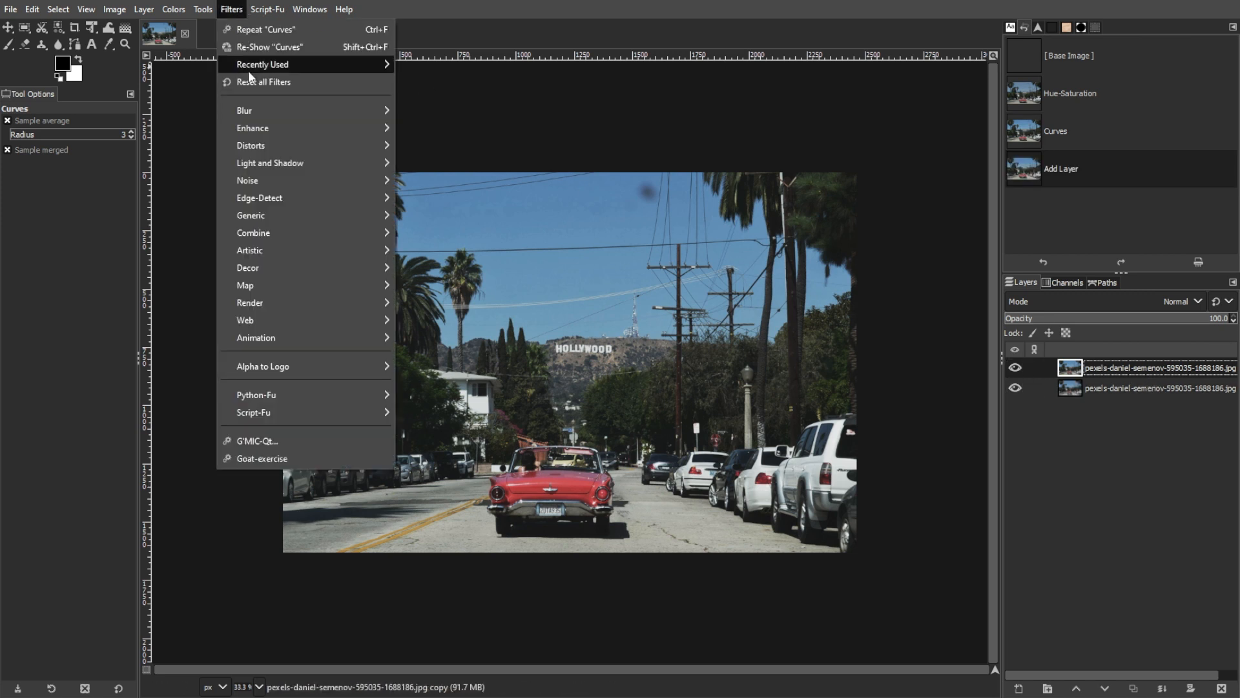
pyautogui.moveTo(259, 111)
pyautogui.click(429, 126)
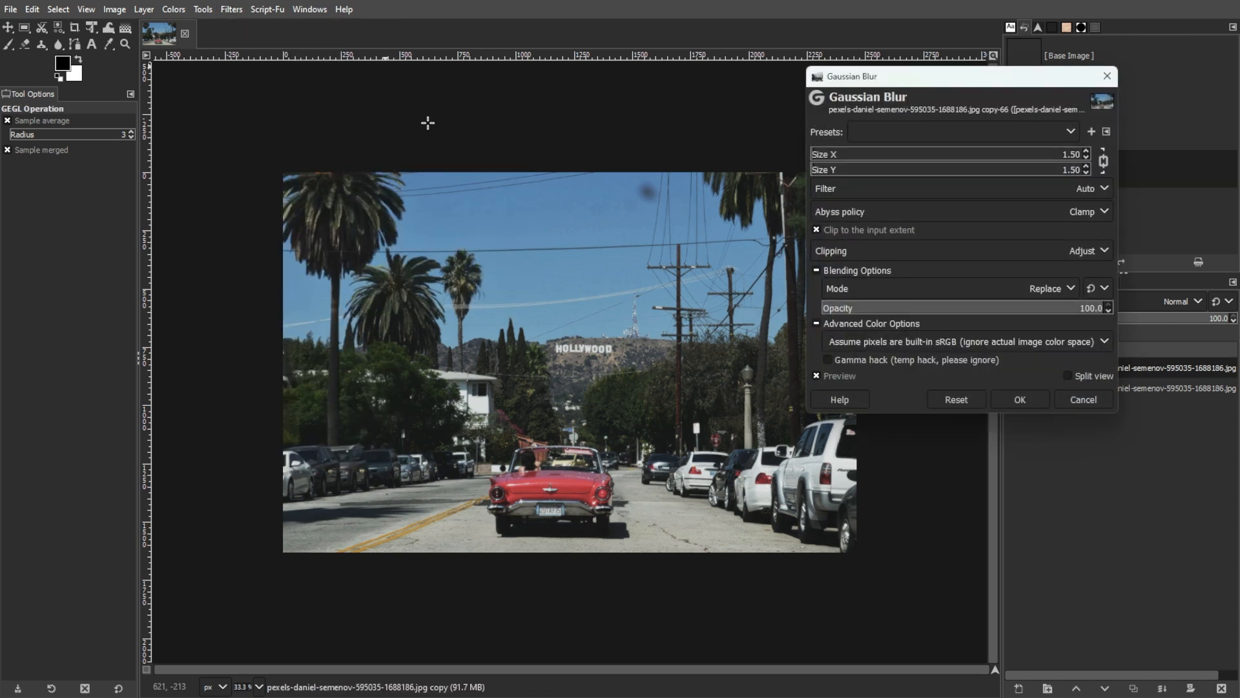
pyautogui.click(839, 155)
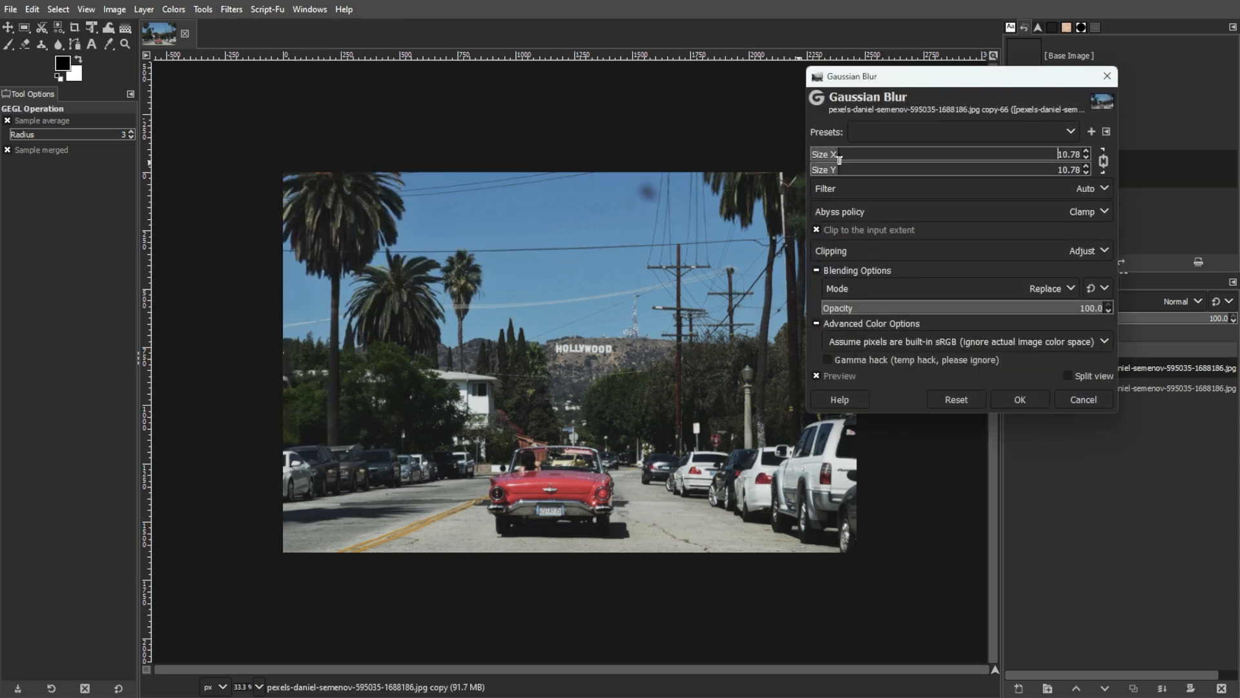
pyautogui.moveTo(832, 156); pyautogui.dragTo(823, 157)
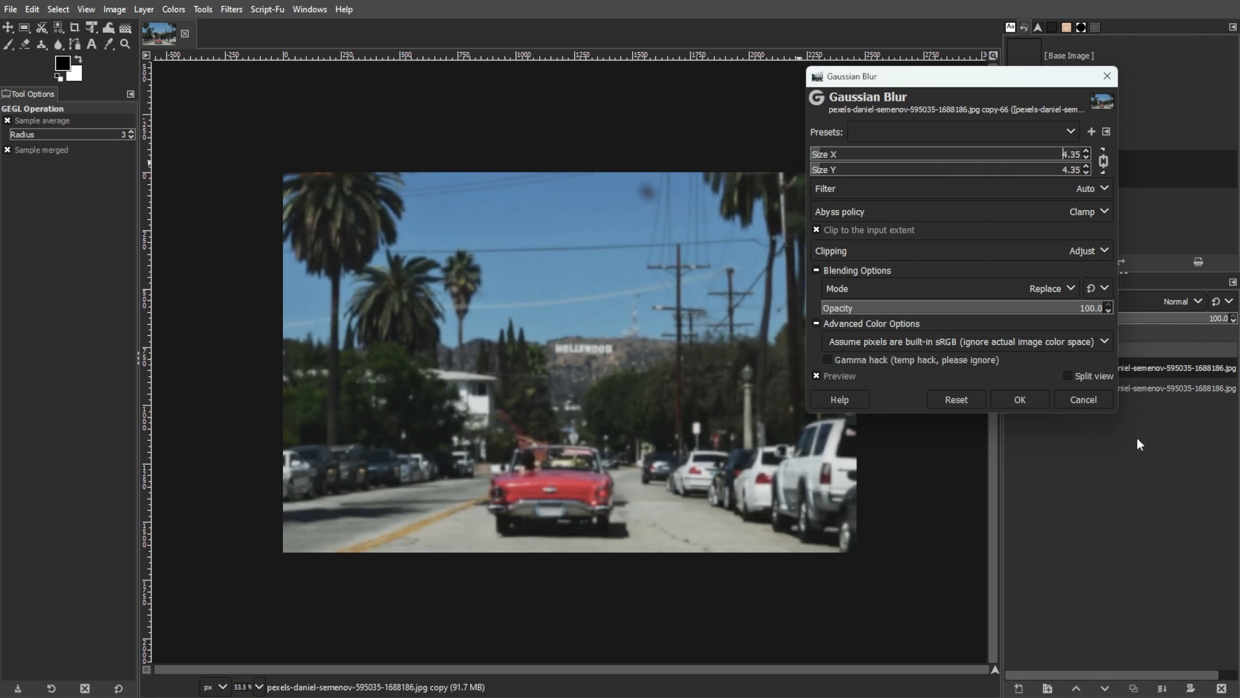
pyautogui.click(1020, 399)
# Add a white (full opacity) layer mask to the blurred layer.
pyautogui.rightClick(1093, 372)
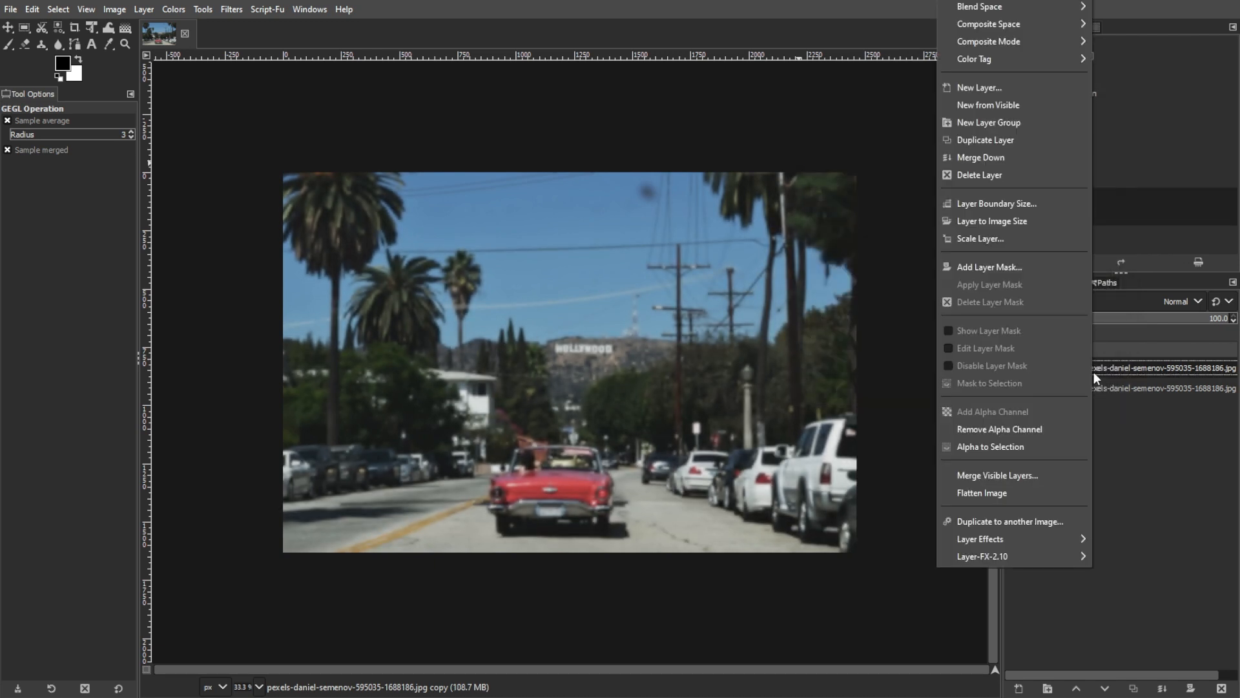
pyautogui.click(1029, 266)
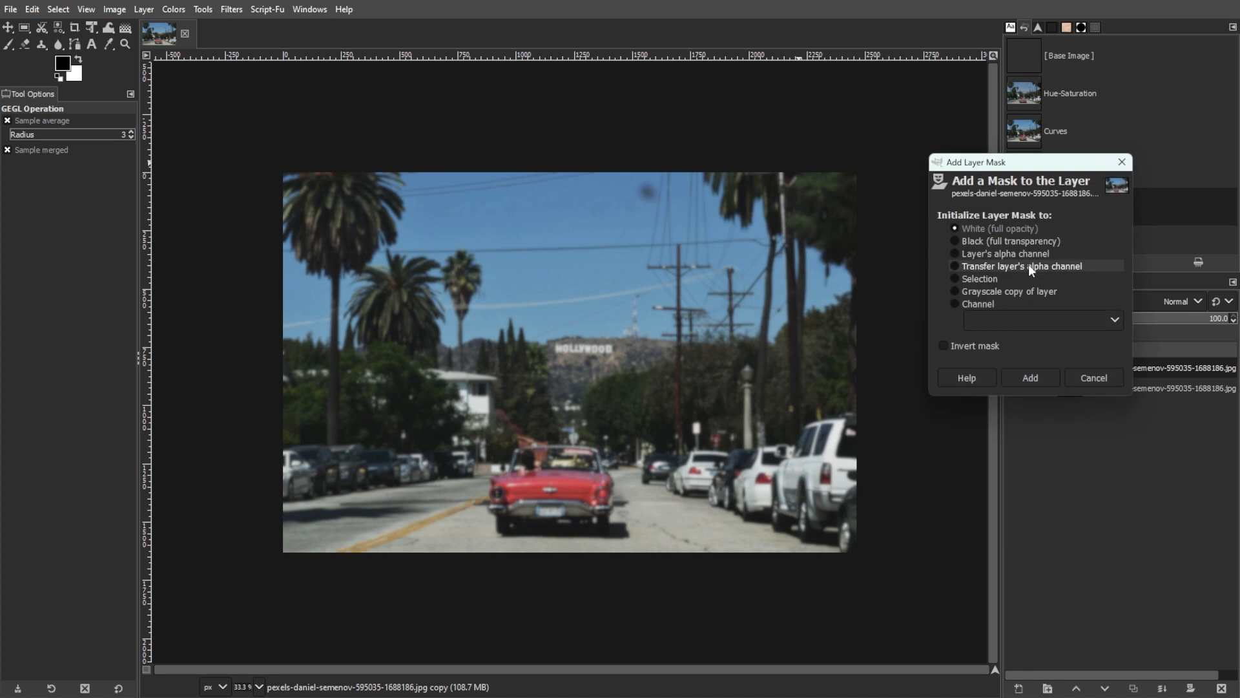
pyautogui.click(1037, 378)
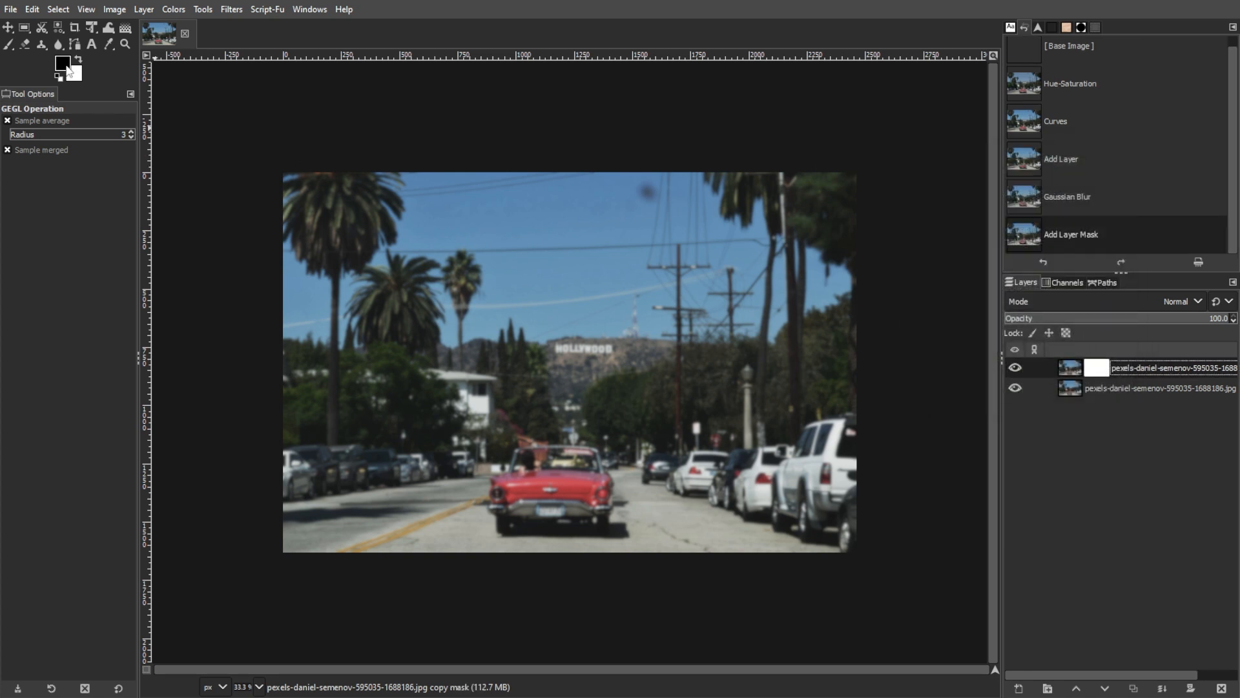
# Set up the Paintbrush with the Hardness 025 brush, size 1460 and hardness 0.
pyautogui.click(9, 46)
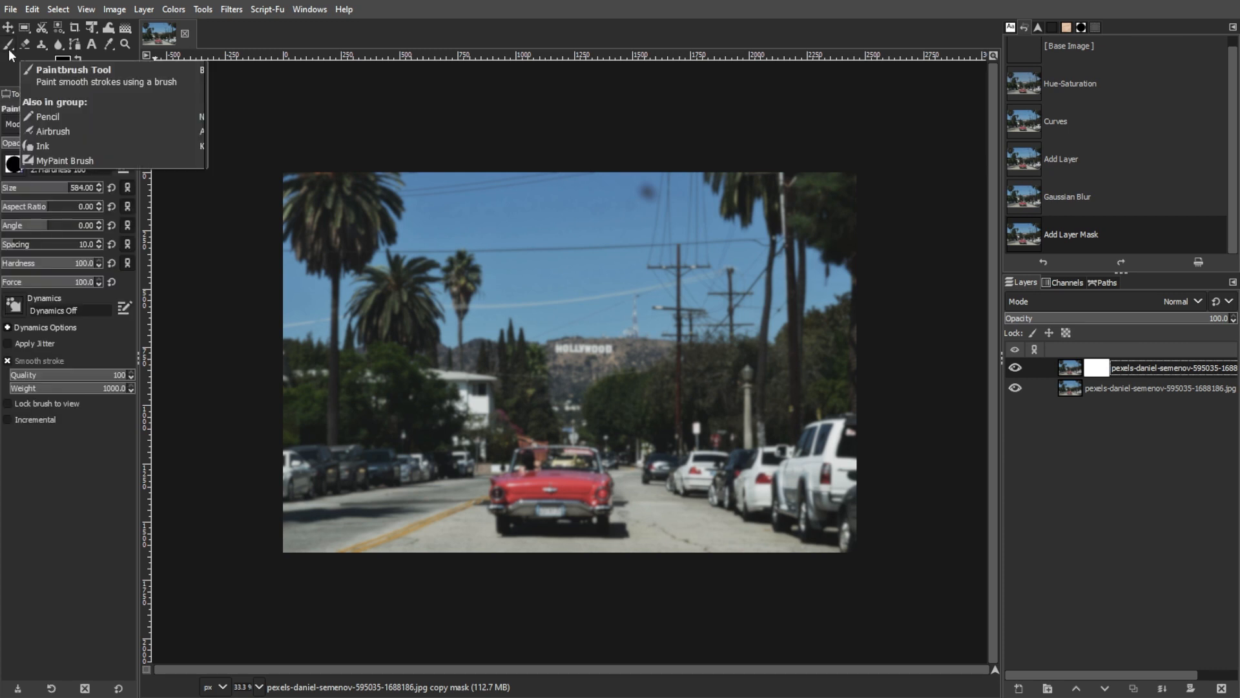
pyautogui.moveTo(26, 263); pyautogui.dragTo(2, 263)
pyautogui.click(15, 166)
pyautogui.click(43, 288)
pyautogui.moveTo(36, 188); pyautogui.dragTo(87, 188)
pyautogui.click(99, 185)
pyautogui.click(99, 185)
pyautogui.click(99, 186)
pyautogui.moveTo(91, 191); pyautogui.dragTo(103, 193)
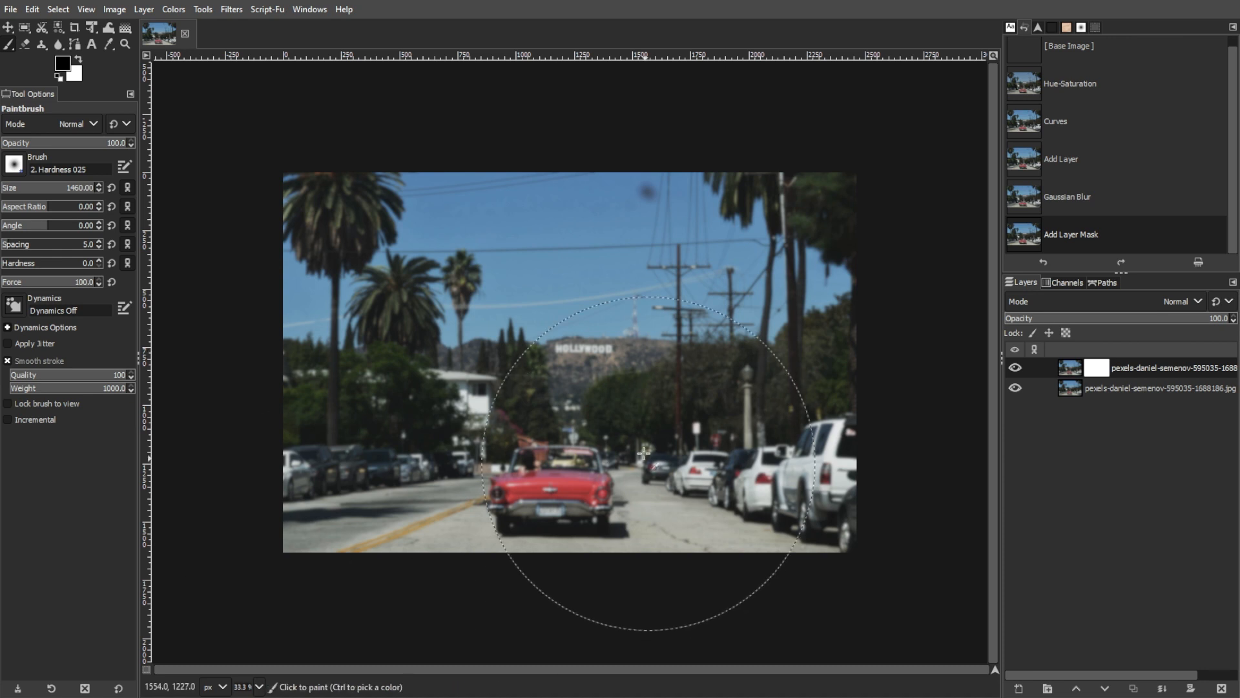
# Paint black on the blurred layer's mask over the car, the Hollywood sign and the surrounding central area to reveal the sharp photo.
pyautogui.click(571, 367)
pyautogui.click(565, 399)
pyautogui.click(557, 421)
pyautogui.click(553, 427)
pyautogui.click(547, 430)
pyautogui.click(536, 428)
pyautogui.click(522, 415)
pyautogui.click(522, 414)
pyautogui.click(580, 419)
pyautogui.click(584, 420)
pyautogui.click(554, 452)
pyautogui.click(501, 470)
pyautogui.click(488, 420)
pyautogui.click(483, 342)
pyautogui.click(556, 291)
pyautogui.click(684, 310)
pyautogui.click(688, 400)
pyautogui.click(664, 497)
pyautogui.click(581, 533)
pyautogui.click(465, 556)
pyautogui.click(359, 584)
pyautogui.click(564, 386)
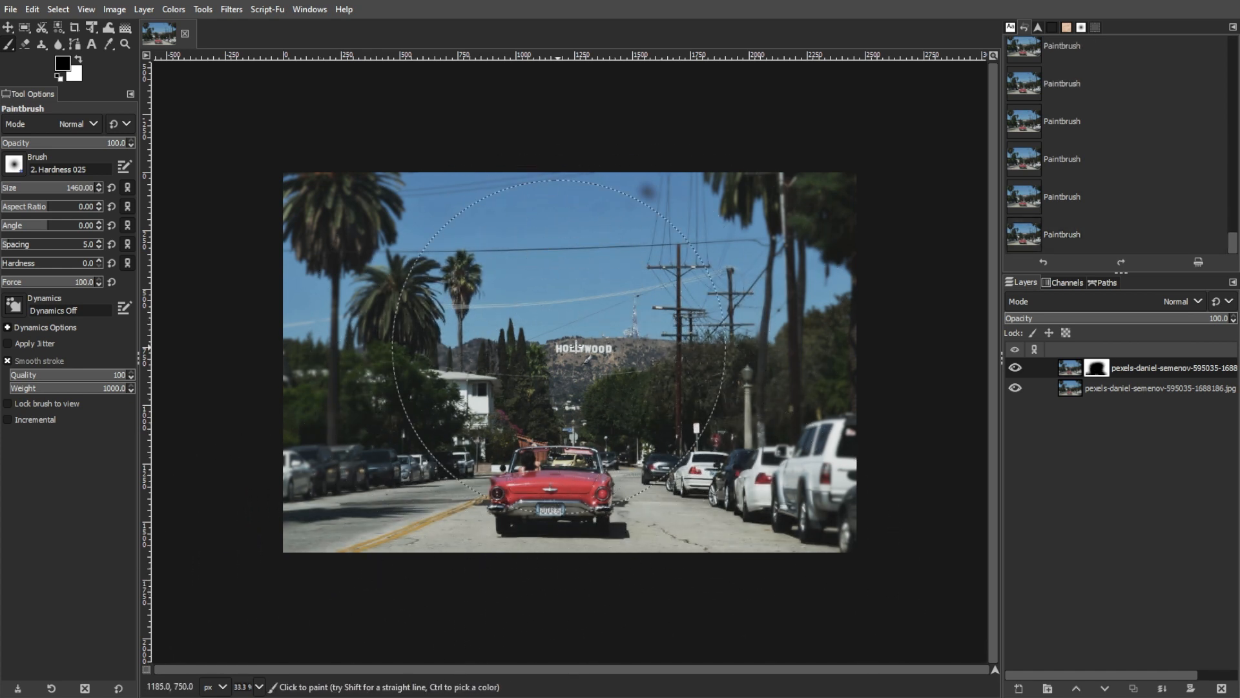
pyautogui.click(8, 28)
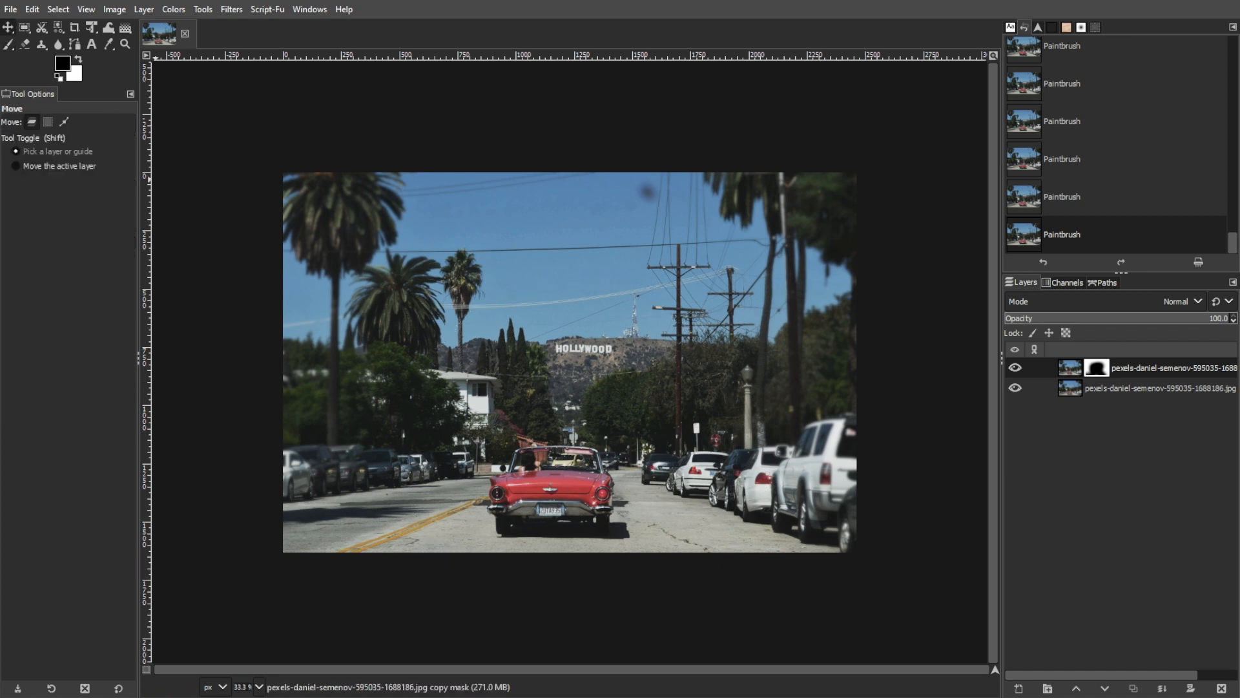
# Create a layer named Vignette filled with the foreground color and set its opacity to 69.6.
pyautogui.click(1018, 688)
pyautogui.moveTo(955, 337); pyautogui.dragTo(884, 270)
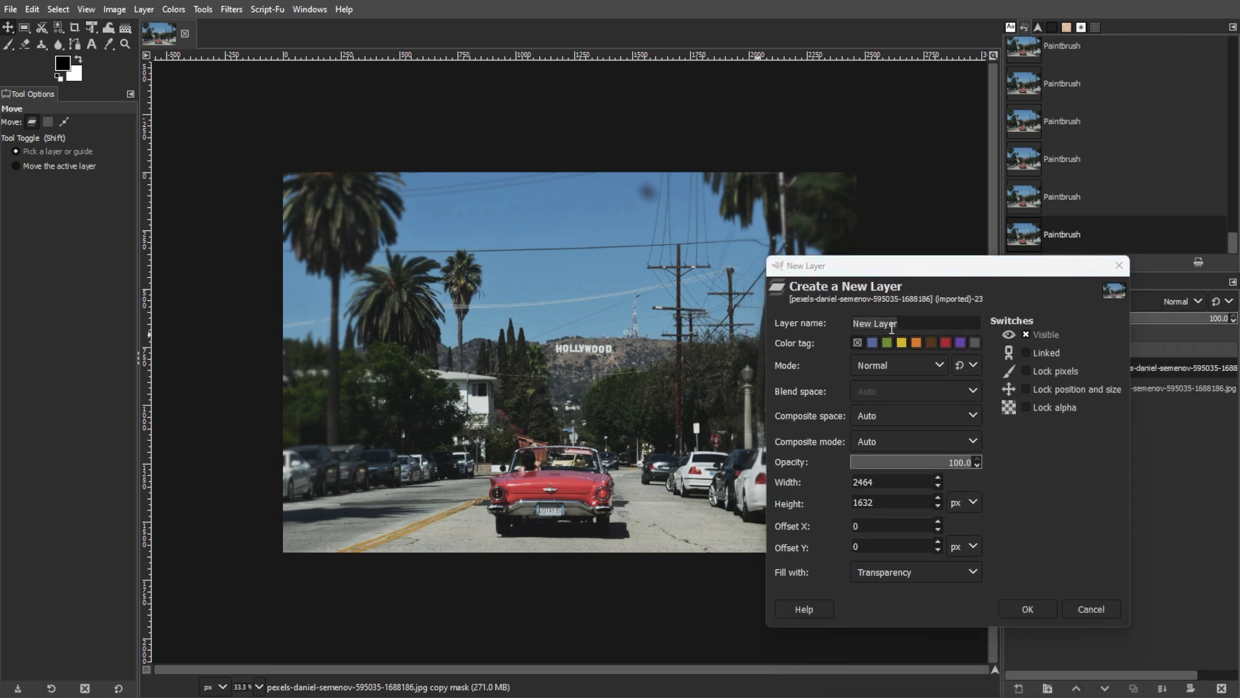
pyautogui.write('Vignette')
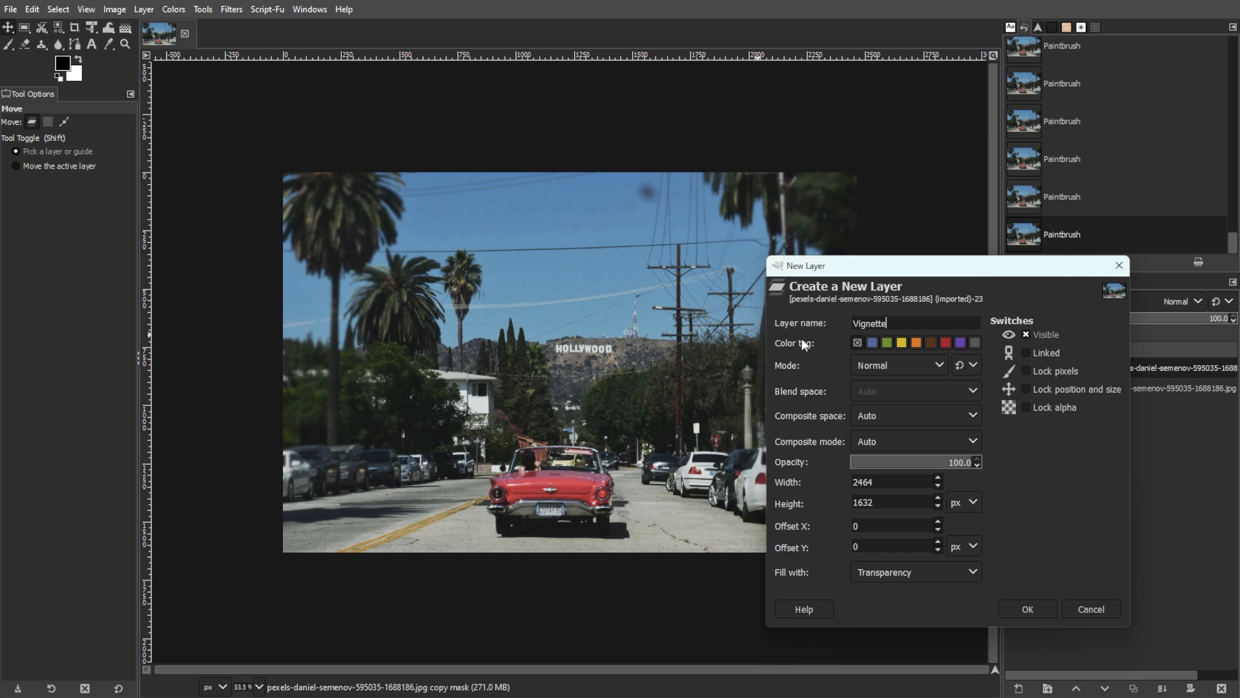
pyautogui.click(896, 572)
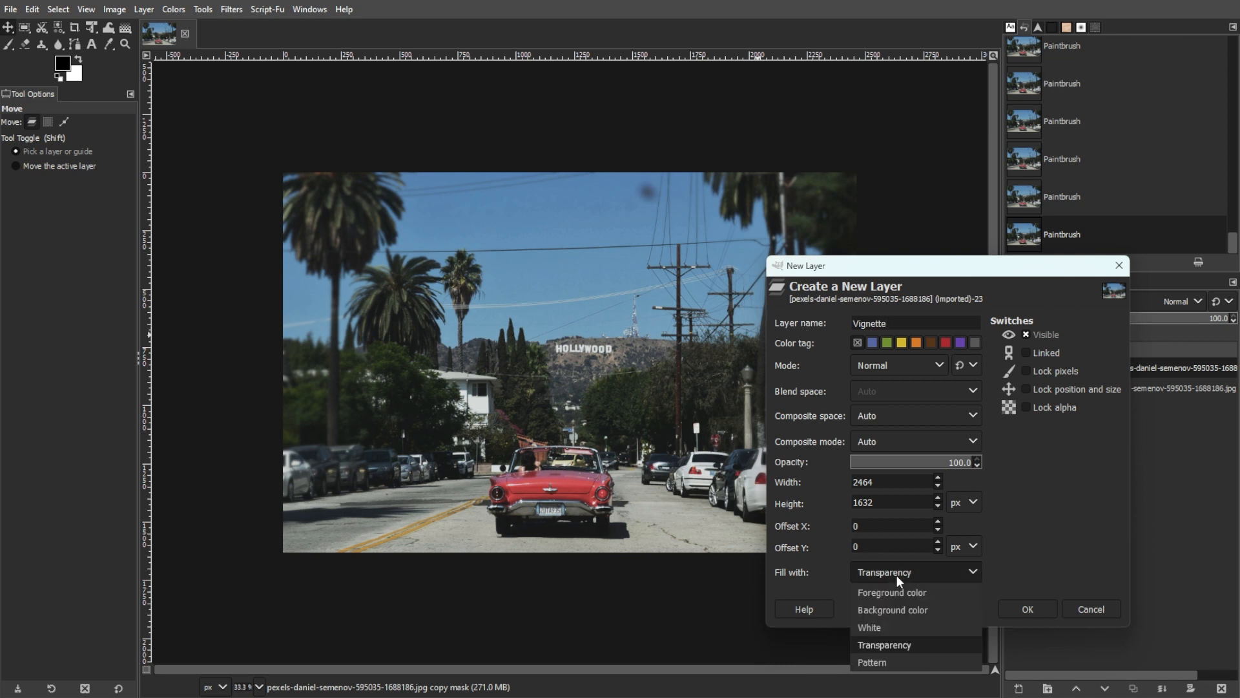
pyautogui.click(888, 593)
pyautogui.click(1019, 609)
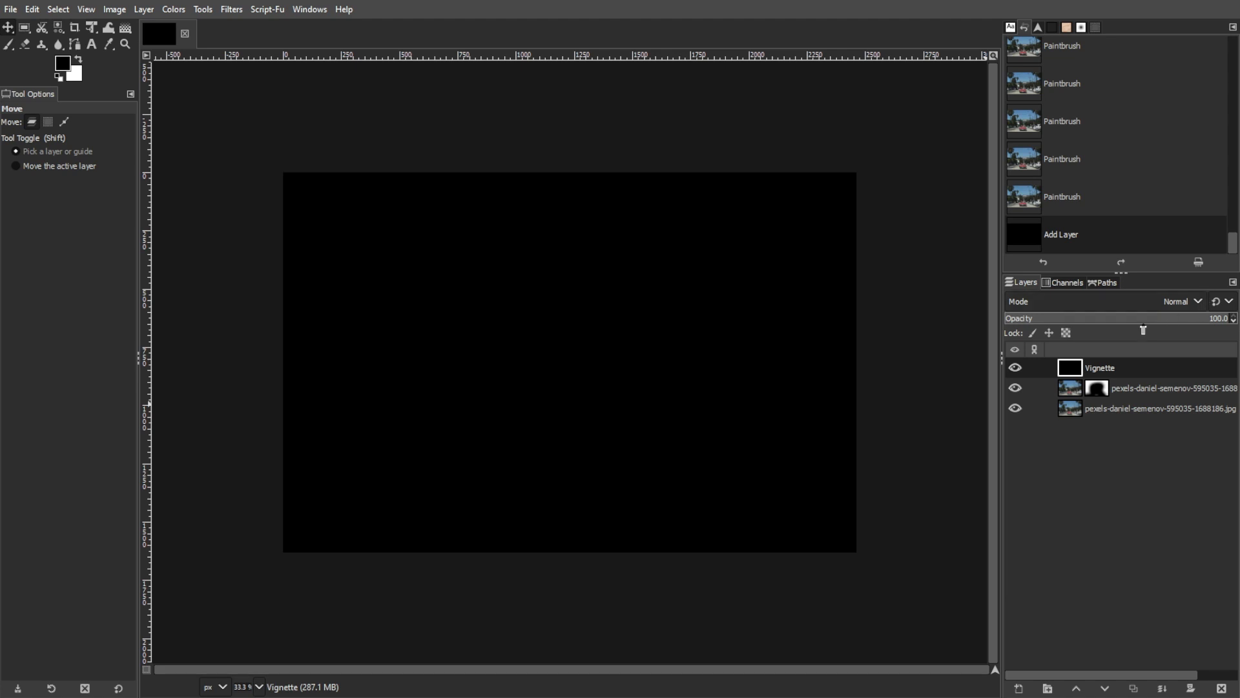
pyautogui.moveTo(1145, 322); pyautogui.dragTo(1153, 322)
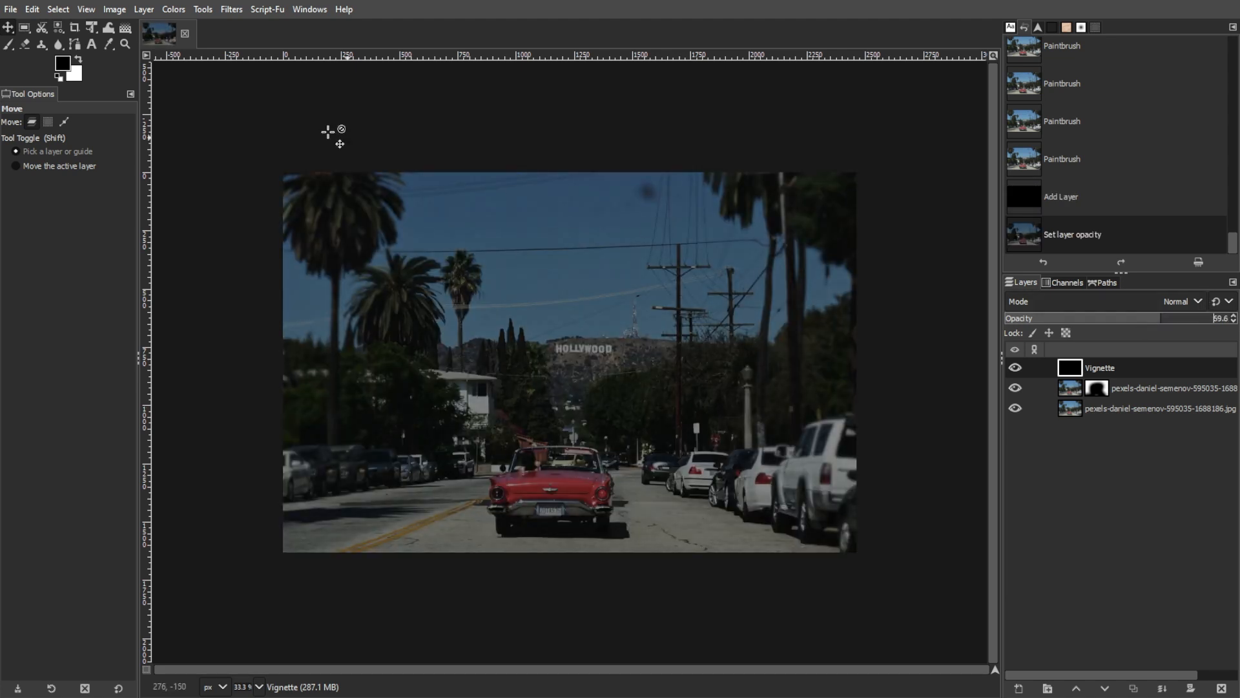
# Set the Eraser size to 1956, undoing the trial dabs made at the center of the Vignette layer.
pyautogui.click(26, 44)
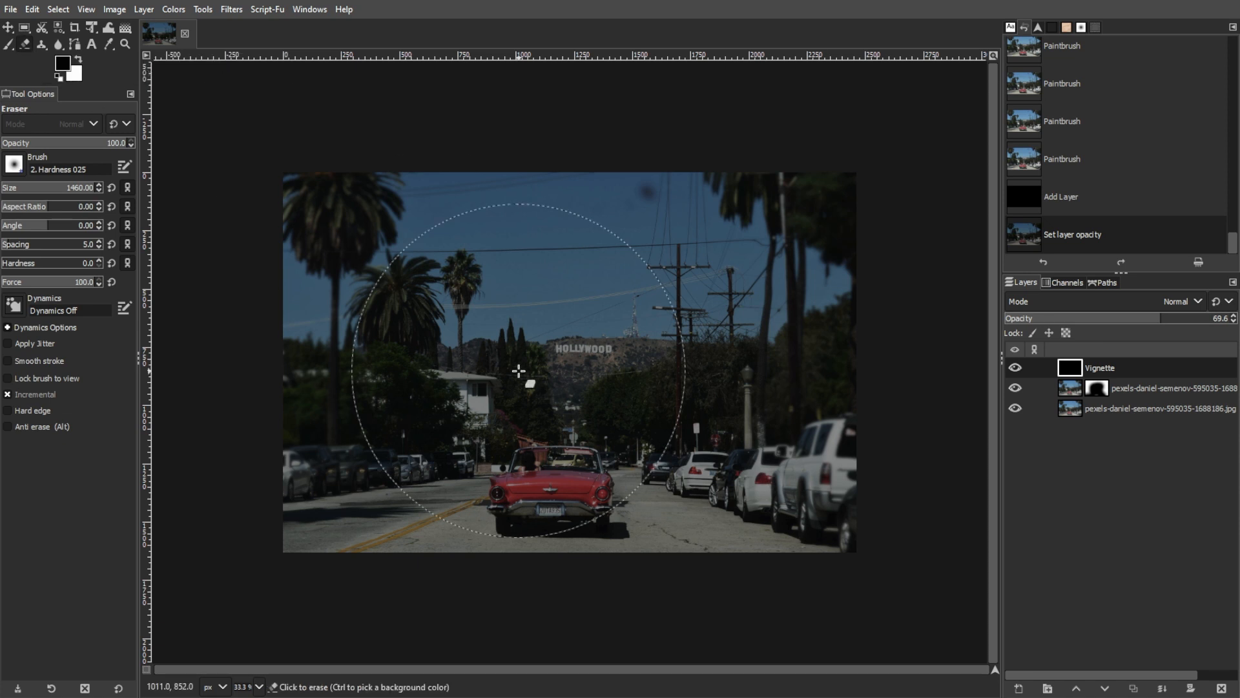
pyautogui.click(563, 378)
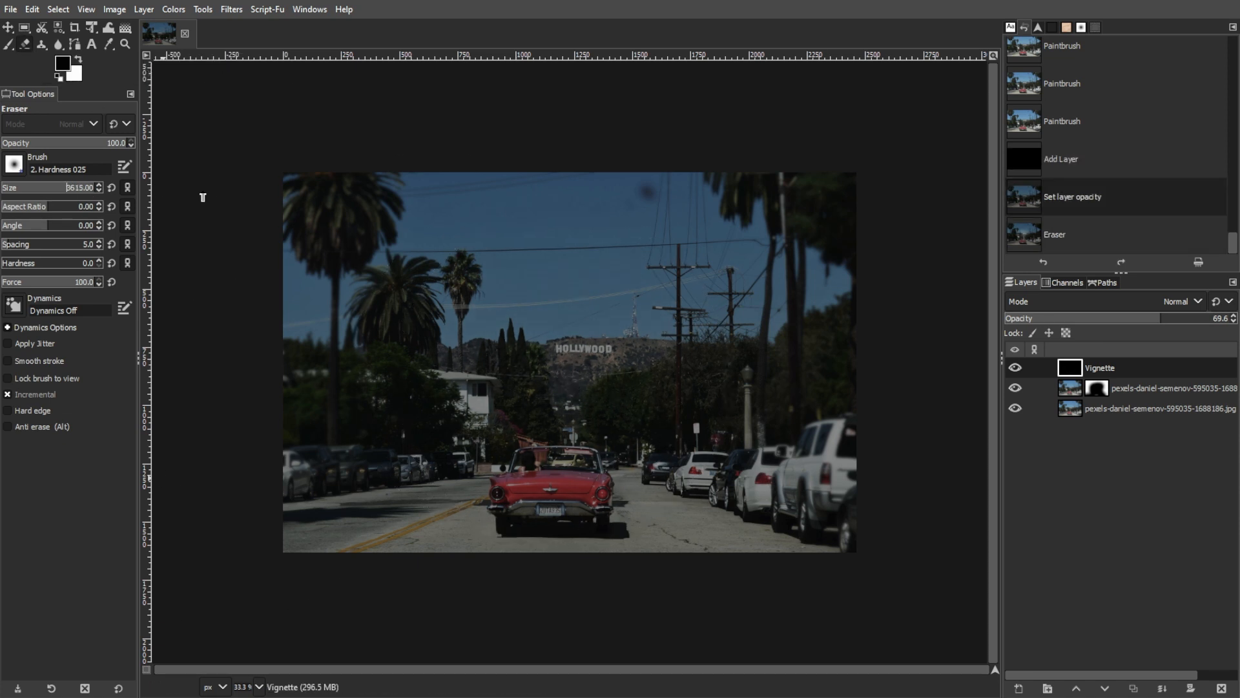
pyautogui.scroll(5, 90, 194)
pyautogui.scroll(1, 102, 189)
pyautogui.scroll(1, 94, 190)
pyautogui.scroll(10, 91, 188)
pyautogui.click(568, 349)
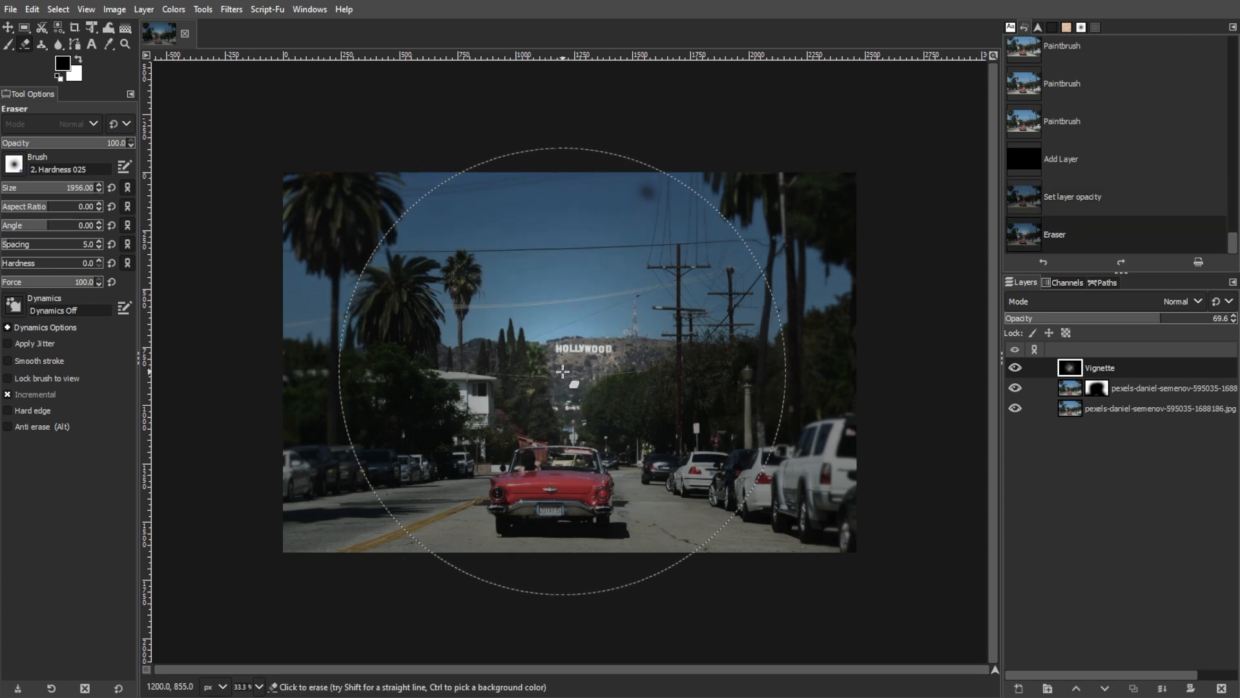
pyautogui.hotkey('ctrl', 'z')
# Erase the central area of the Vignette layer with overlapping soft dabs, leaving dark edges, and flatten the image.
pyautogui.click(556, 379)
pyautogui.click(500, 355)
pyautogui.click(494, 369)
pyautogui.click(581, 397)
pyautogui.click(636, 389)
pyautogui.click(672, 378)
pyautogui.click(656, 345)
pyautogui.click(632, 330)
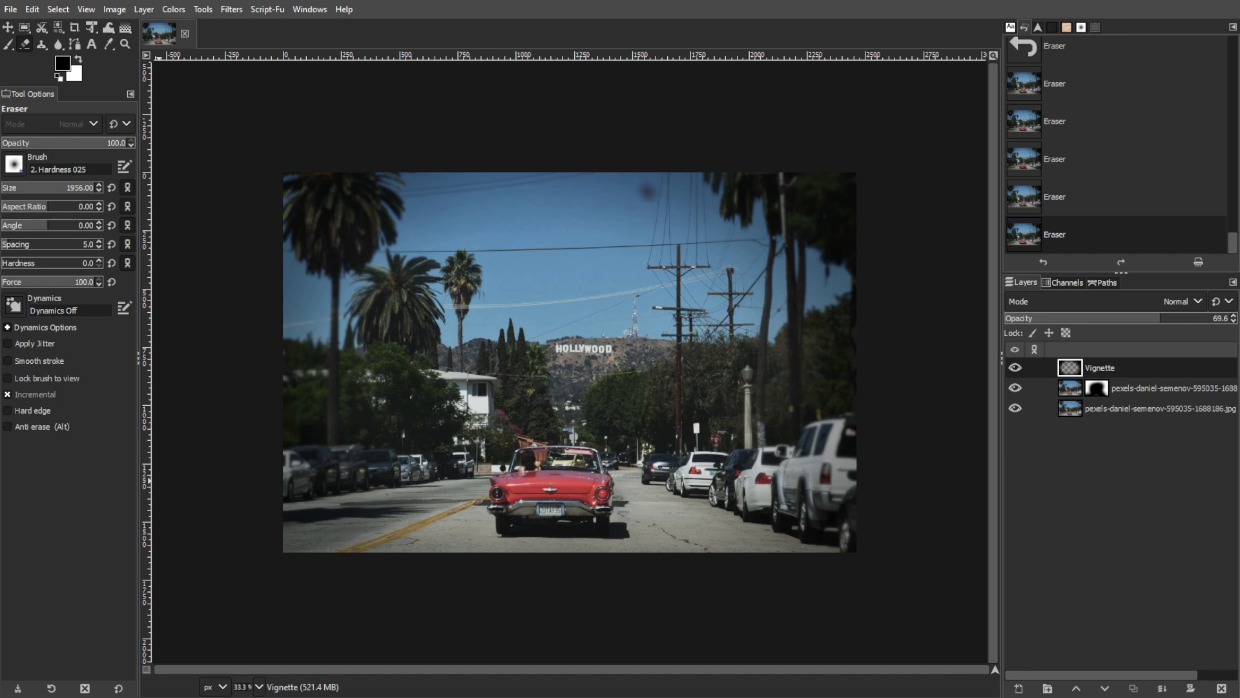
pyautogui.click(115, 9)
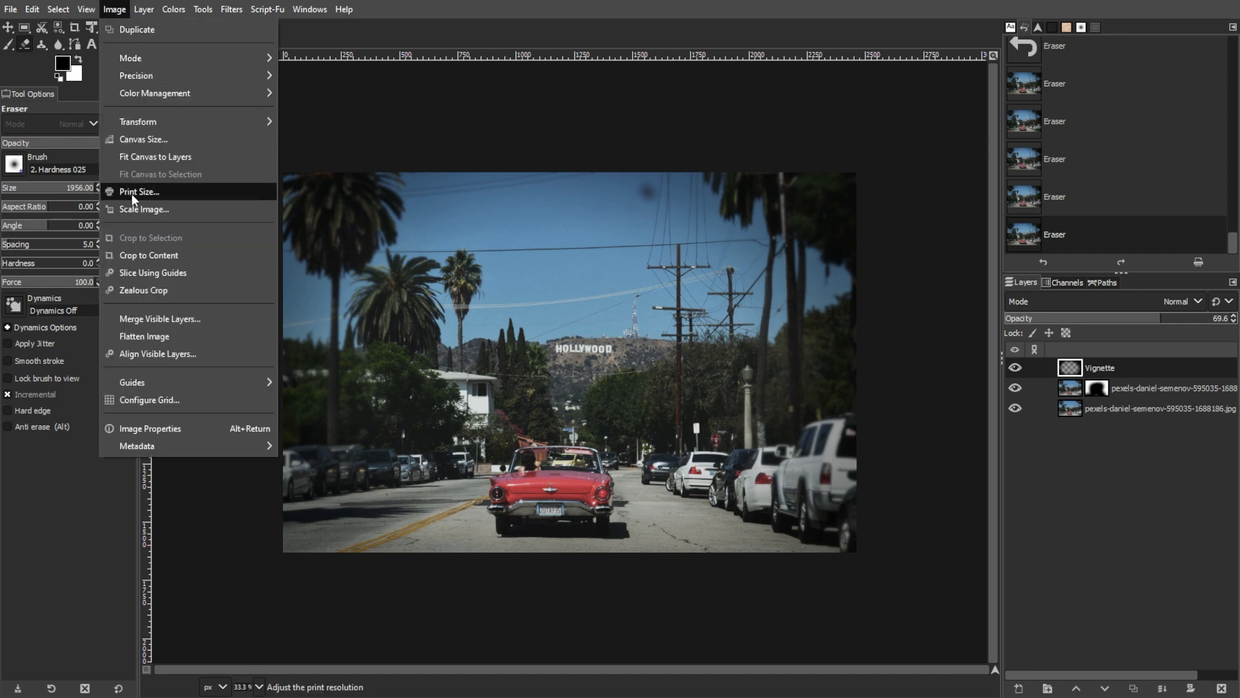
pyautogui.click(147, 336)
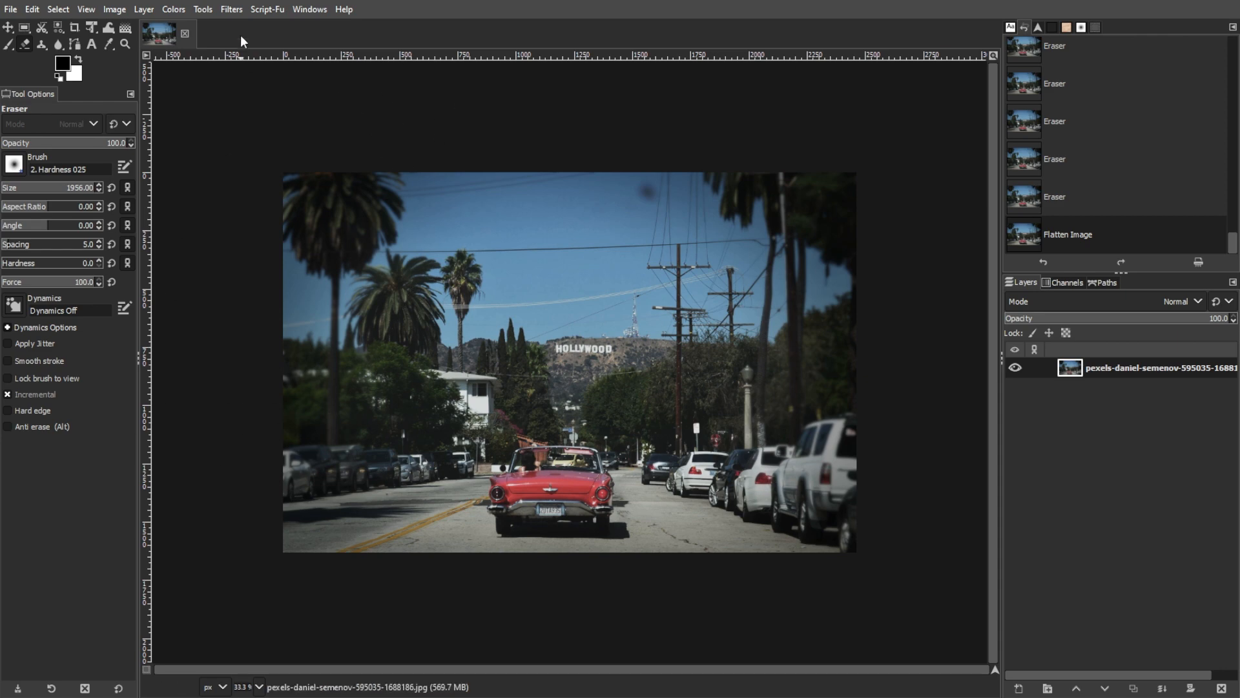
# Apply RGB Noise to the photo with correlated noise enabled, red 0.381, green 0.329 and blue 0.345.
pyautogui.click(231, 11)
pyautogui.moveTo(259, 182)
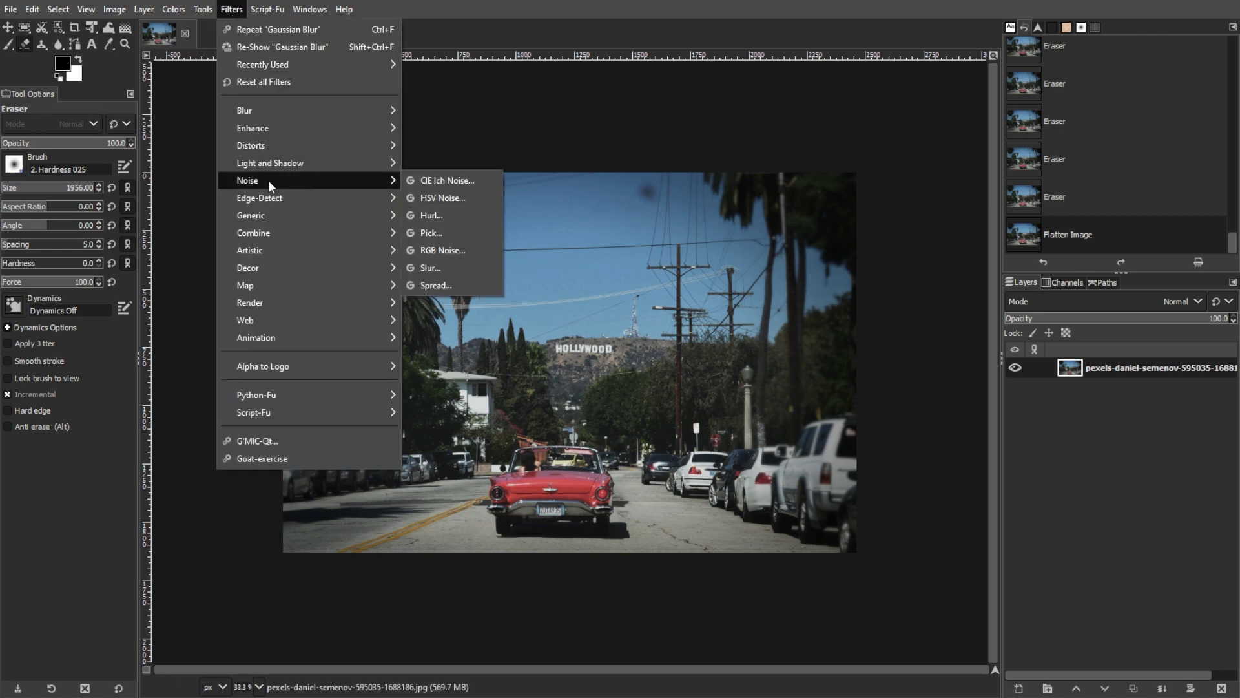
pyautogui.click(442, 250)
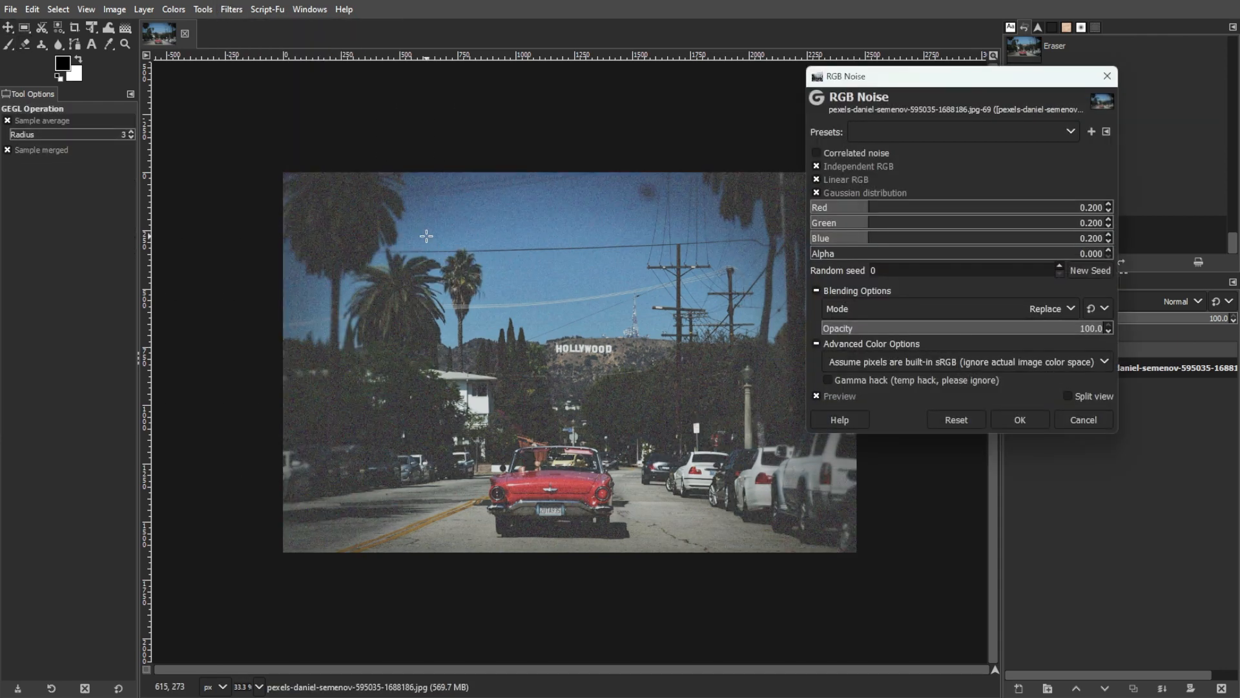
pyautogui.click(846, 153)
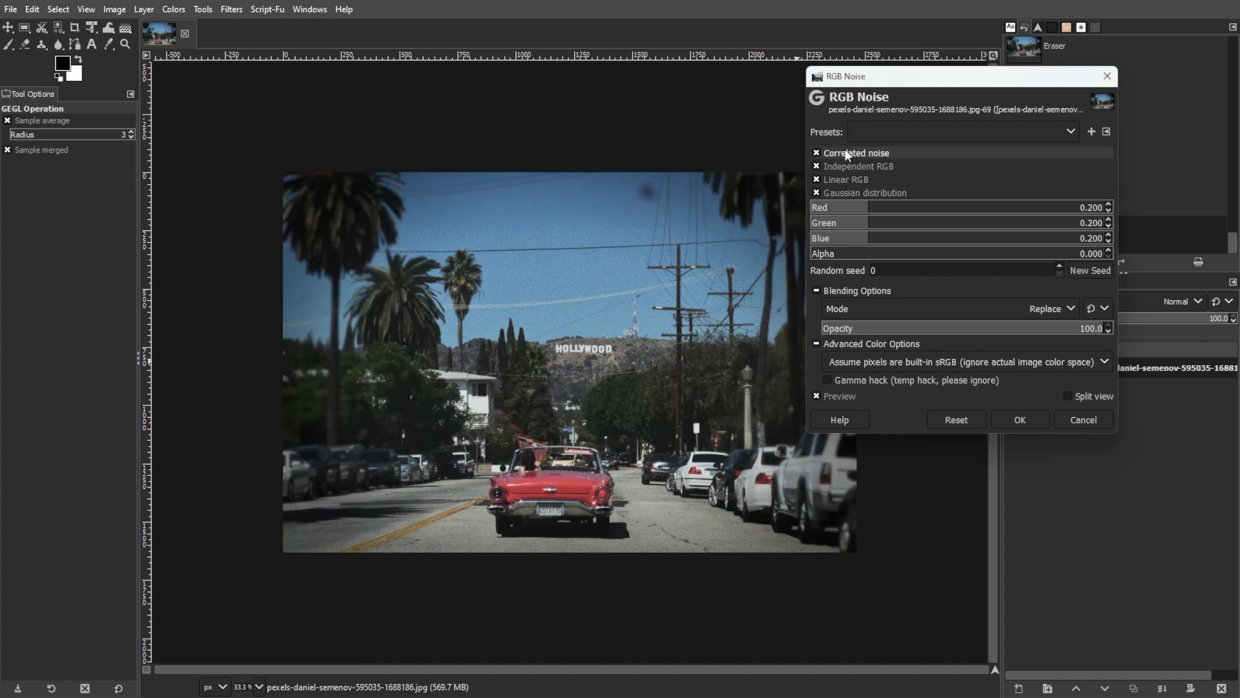
pyautogui.scroll(2, 761, 322)
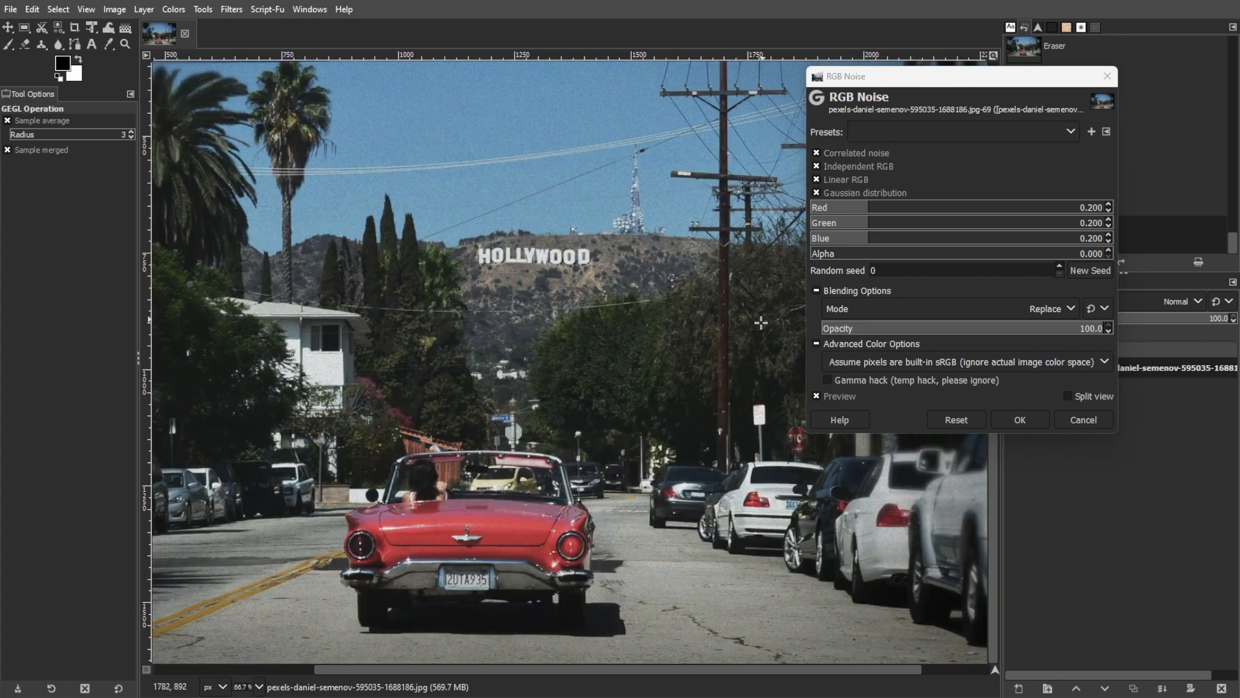
pyautogui.moveTo(923, 210); pyautogui.dragTo(910, 239)
pyautogui.click(925, 209)
pyautogui.scroll(-2, 597, 425)
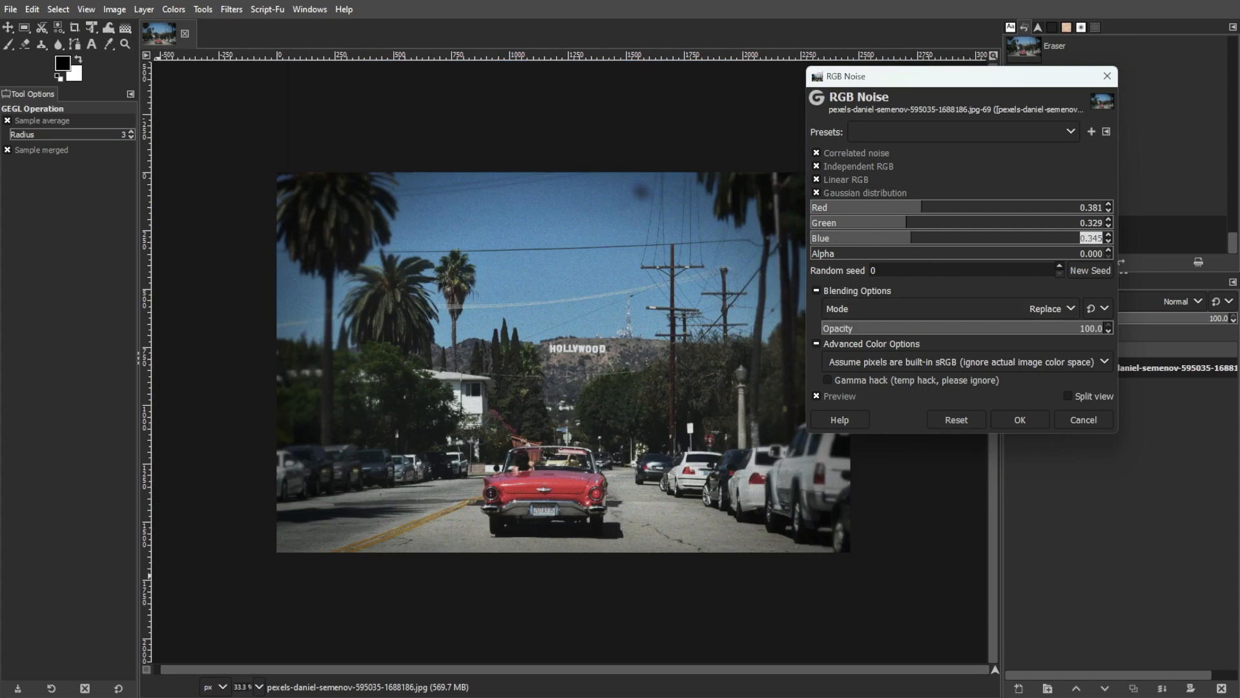
pyautogui.click(1020, 420)
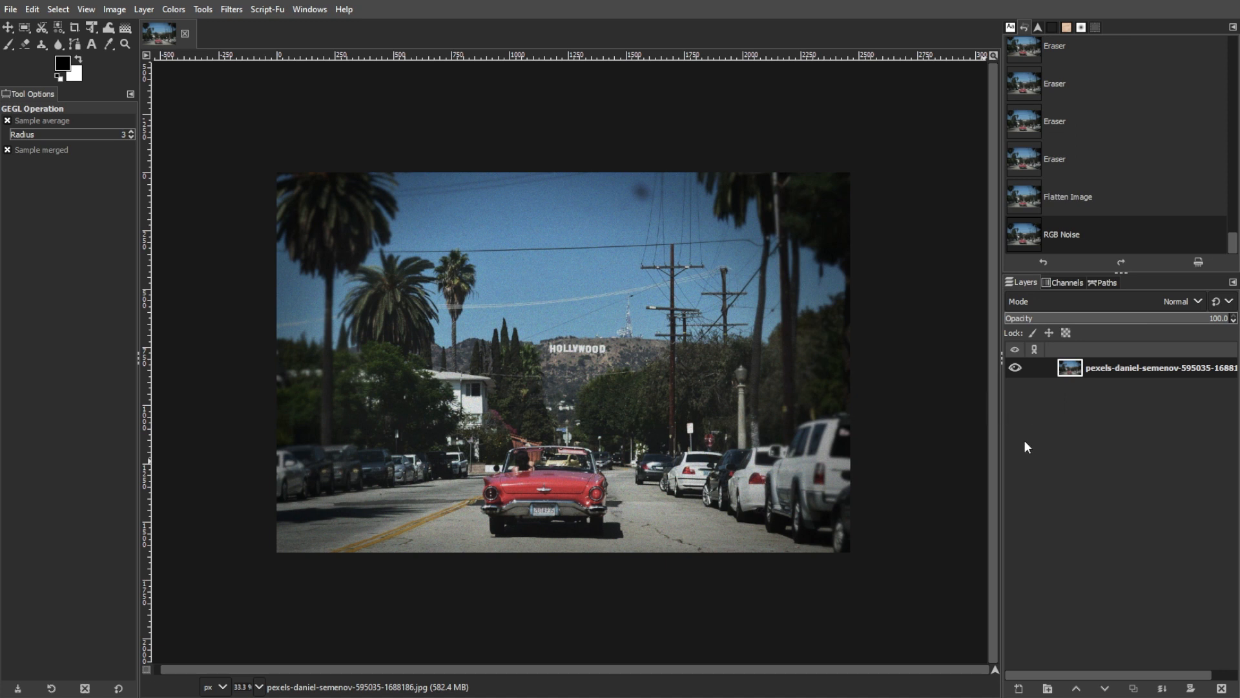
# Draw a rectangular selection about 2478 × 96 px across the photo's bottom edge.
pyautogui.click(25, 30)
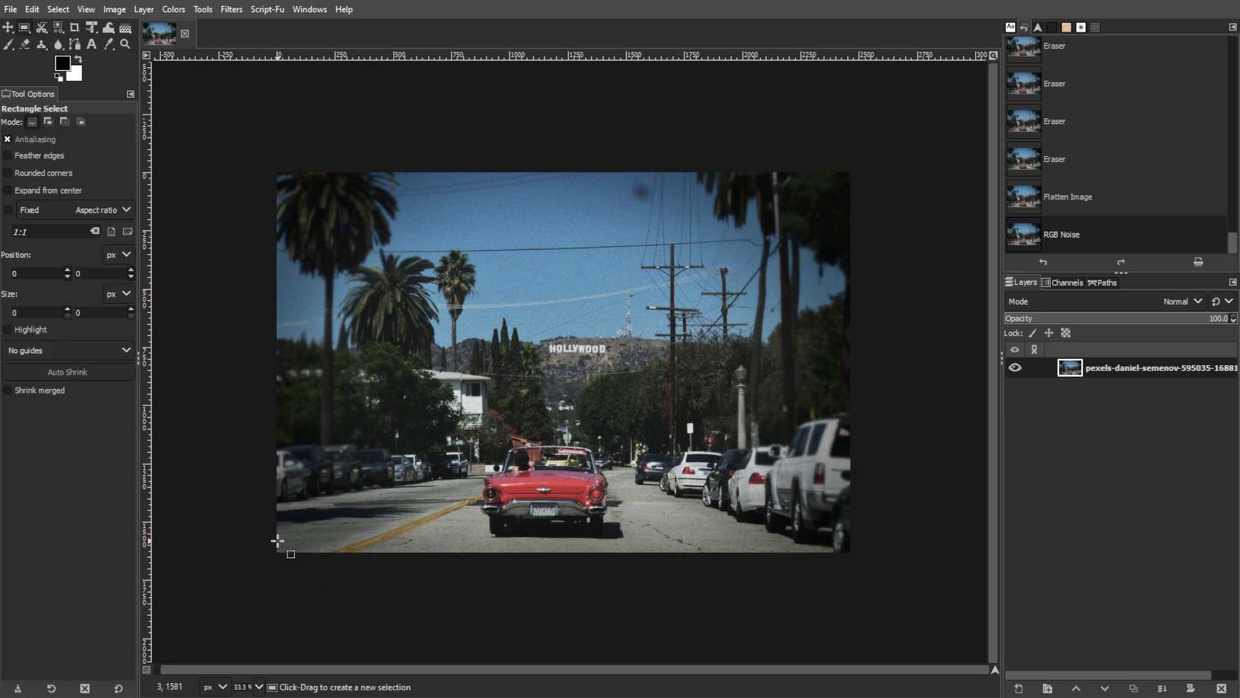
pyautogui.moveTo(276, 540); pyautogui.dragTo(850, 560)
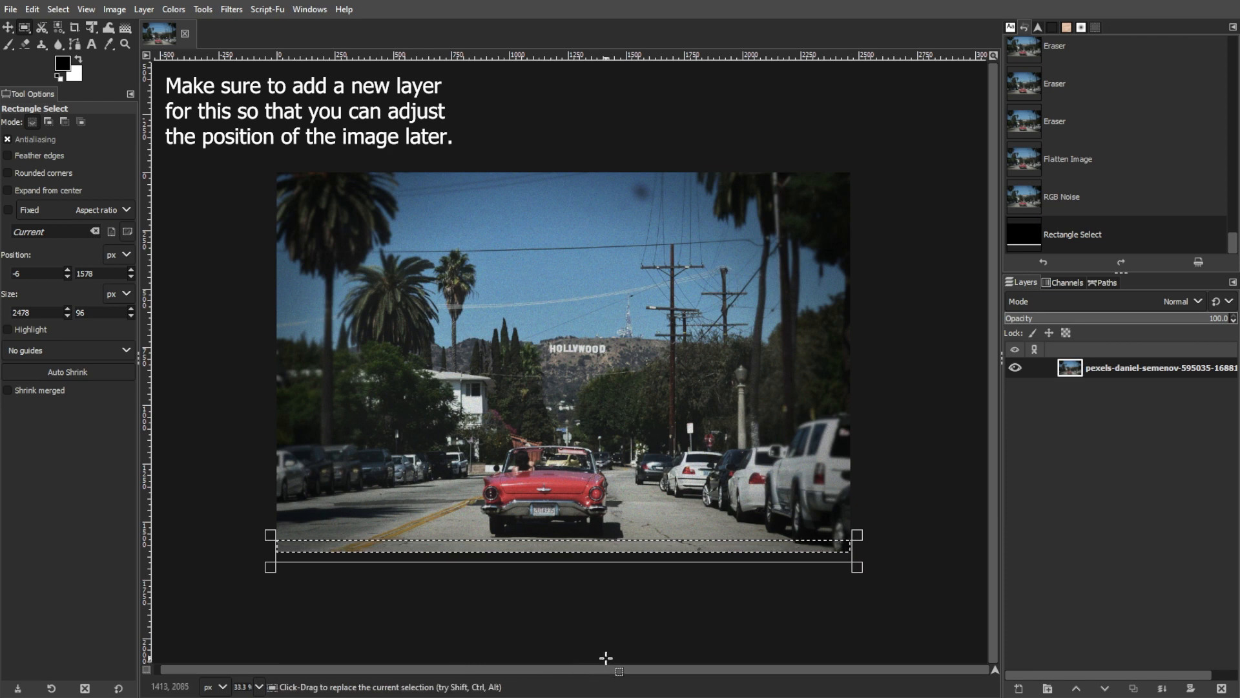
pyautogui.hotkey('shift', 'b')
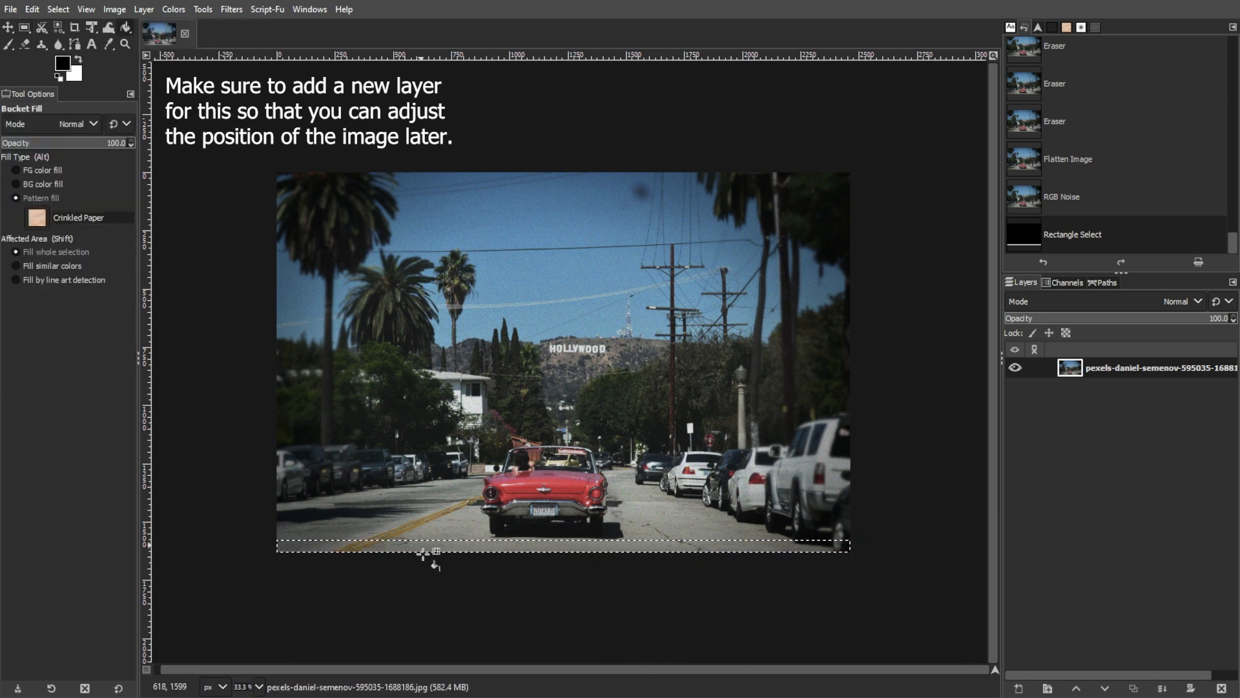
pyautogui.click(294, 545)
pyautogui.click(38, 170)
pyautogui.click(571, 547)
pyautogui.hotkey('ctrl', 'shift', 'a')
pyautogui.hotkey('ctrl', 'z')
pyautogui.hotkey('ctrl', 'z')
# Add a transparent layer named "aspect ratio", fill the selected bottom strip on it with black, and clear the selection.
pyautogui.click(1018, 689)
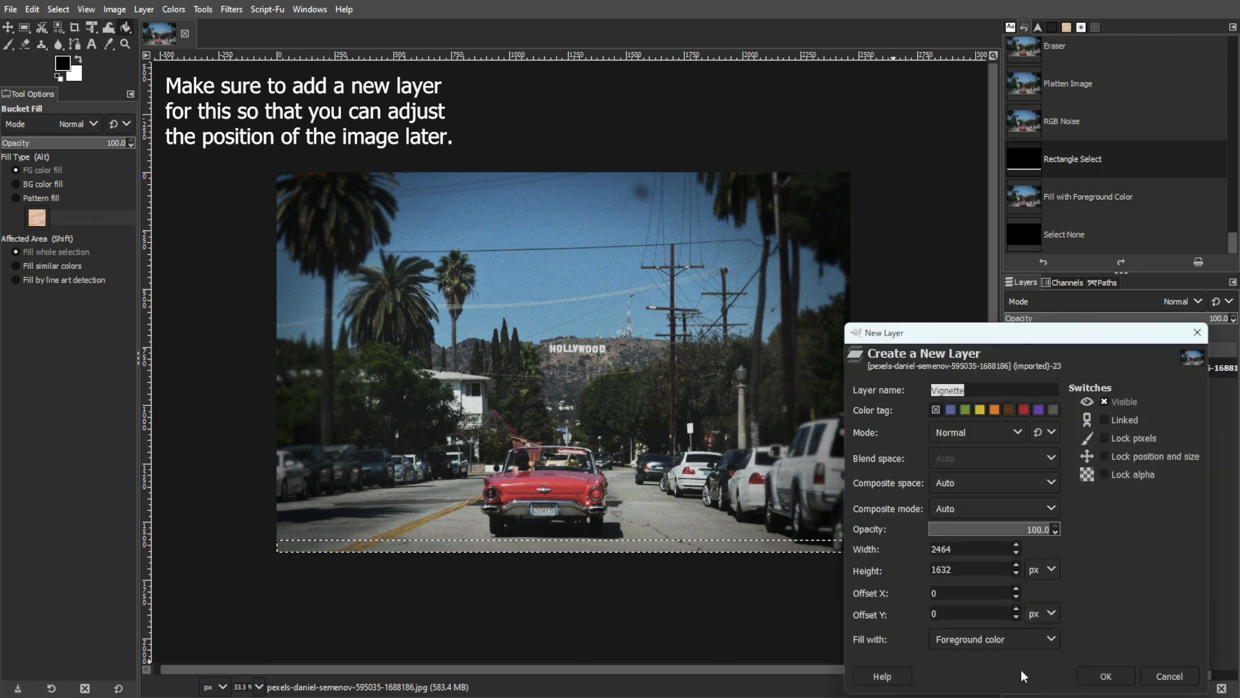
pyautogui.write('aspect ratio')
pyautogui.click(993, 639)
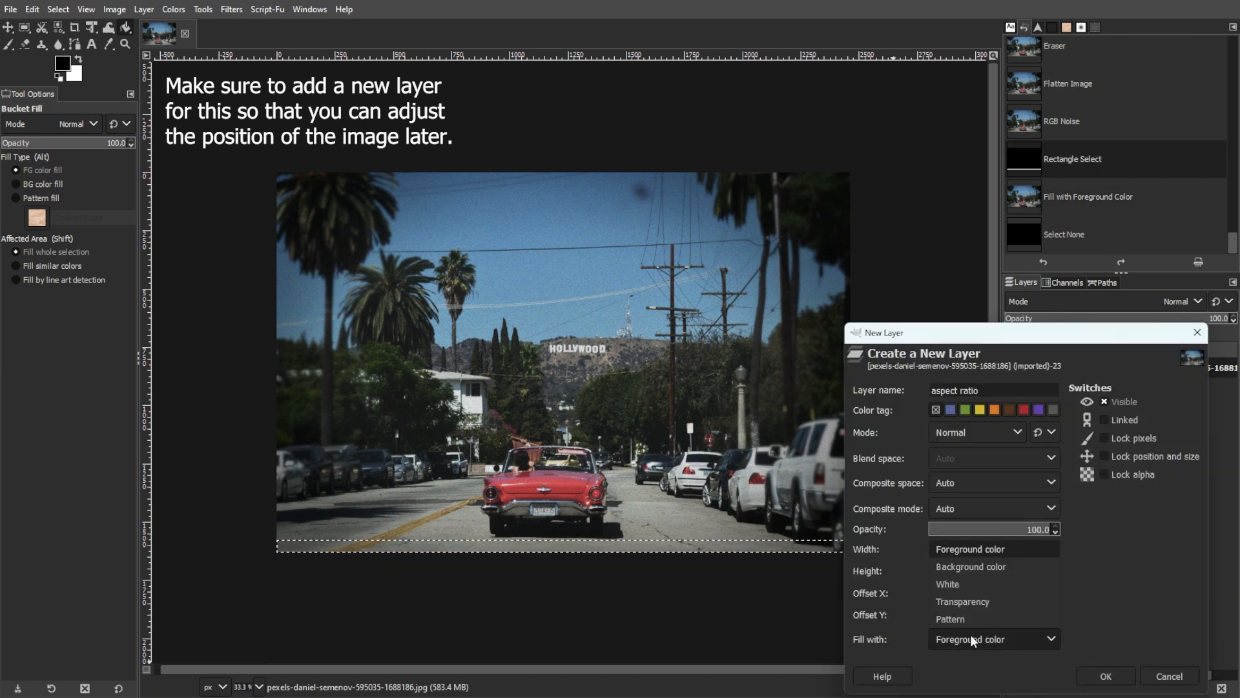
pyautogui.click(956, 600)
pyautogui.click(1106, 675)
pyautogui.click(707, 546)
pyautogui.hotkey('ctrl', 'shift', 'a')
# Duplicate the "aspect ratio" layer and move the copy's black bar up to the photo's top edge.
pyautogui.hotkey('ctrl', 'shift', 'd')
pyautogui.press('m')
pyautogui.moveTo(704, 549); pyautogui.dragTo(749, 201)
# Enlarge the top black bar with Unified Transform so it forms a thicker strip across the photo's full width.
pyautogui.hotkey('shift', 't')
pyautogui.keyDown('ctrl'); pyautogui.scroll(-2, 493, 180); pyautogui.keyUp('ctrl')
pyautogui.hotkey('ctrl', 'z')
pyautogui.keyDown('shift'); pyautogui.moveTo(523, 188); pyautogui.dragTo(509, 526); pyautogui.keyUp('shift')
pyautogui.moveTo(565, 418); pyautogui.dragTo(568, 92)
pyautogui.keyDown('shift'); pyautogui.moveTo(688, 197); pyautogui.dragTo(629, 188); pyautogui.keyUp('shift')
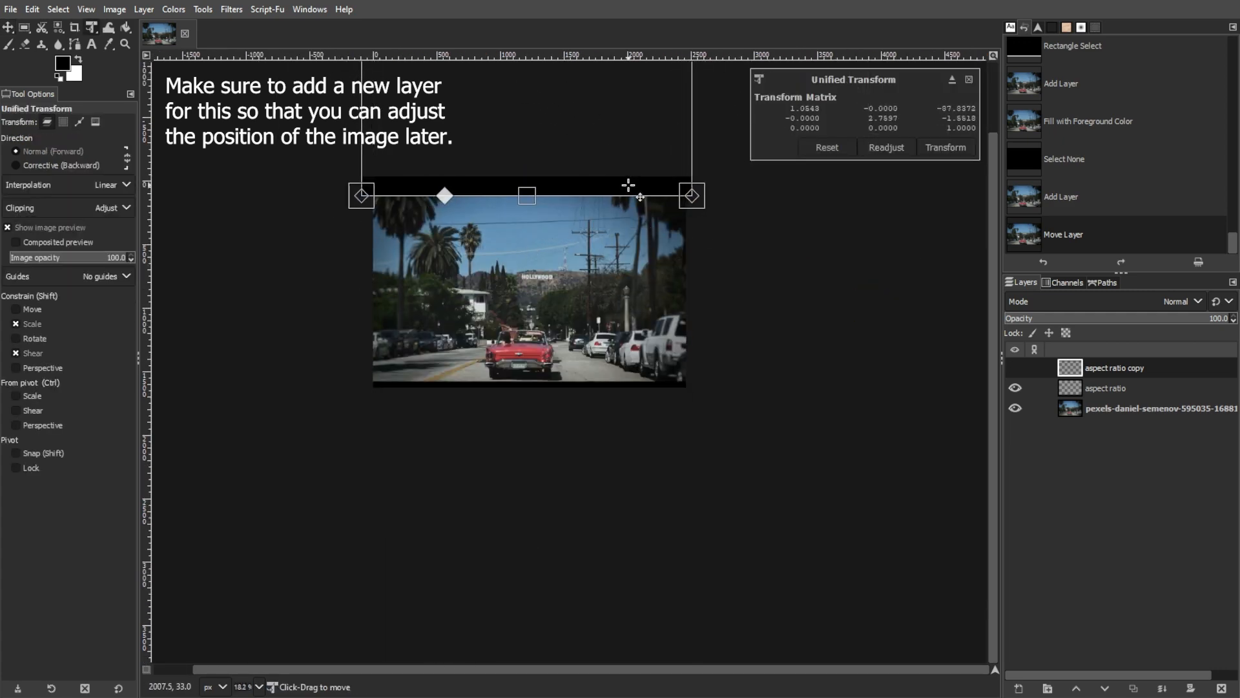
pyautogui.press('Return')
# Enlarge the bottom black bar on the "aspect ratio" layer with Unified Transform, thickening it across the photo's full width.
pyautogui.click(1105, 388)
pyautogui.click(457, 375)
pyautogui.hotkey('ctrl', 'z')
pyautogui.moveTo(529, 389); pyautogui.dragTo(530, 604)
pyautogui.moveTo(565, 568); pyautogui.dragTo(527, 509)
pyautogui.moveTo(580, 491); pyautogui.dragTo(581, 378)
pyautogui.keyDown('shift'); pyautogui.moveTo(694, 406); pyautogui.dragTo(634, 386); pyautogui.keyUp('shift')
pyautogui.press('Return')
# Reposition the photo layer slightly beneath the two black bars, keeping its sides aligned with the canvas.
pyautogui.scroll(5, 649, 417)
pyautogui.moveTo(616, 668); pyautogui.dragTo(530, 668)
pyautogui.click(1118, 408)
pyautogui.moveTo(577, 377); pyautogui.dragTo(551, 385)
pyautogui.press('Return')
pyautogui.click(8, 28)
pyautogui.moveTo(551, 384); pyautogui.dragTo(551, 383)
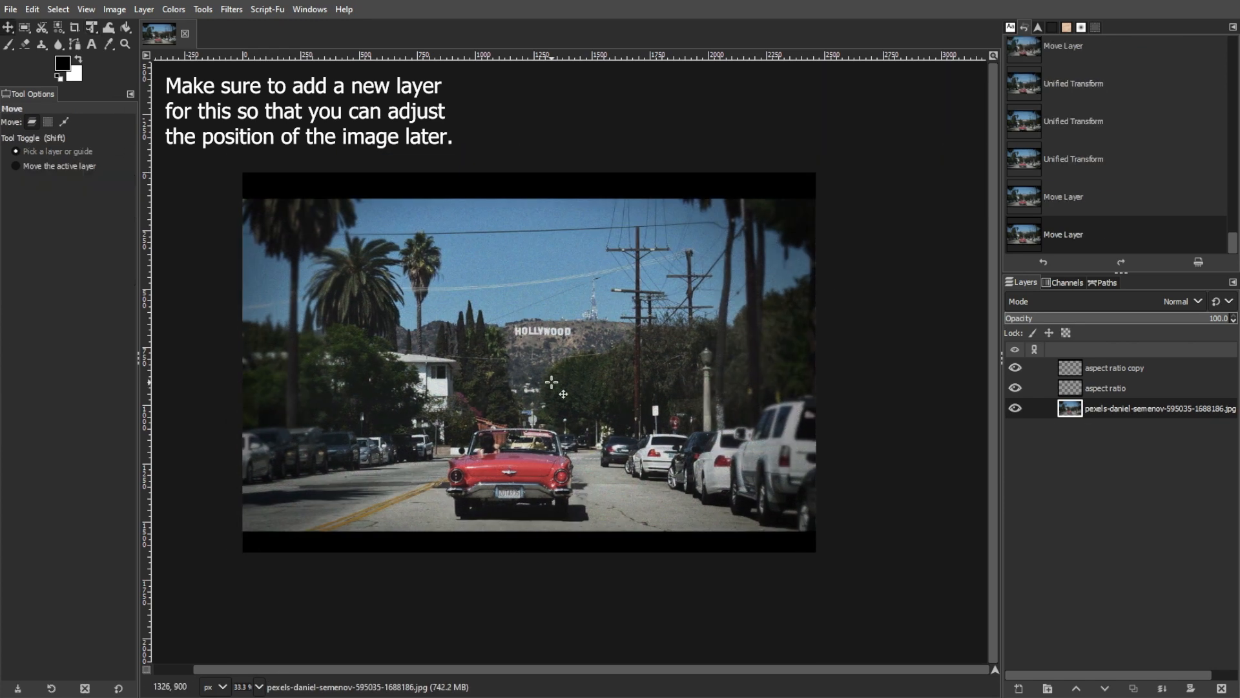
# Nudge the bottom bar's "aspect ratio" layer slightly upward so its visible thickness matches the top bar.
pyautogui.click(1105, 388)
pyautogui.click(537, 539)
pyautogui.click(537, 537)
pyautogui.press('Up')
pyautogui.press('Up')
pyautogui.press('Up')
pyautogui.press('Up')
pyautogui.press('Up')
pyautogui.press('Up')
pyautogui.press('Up')
pyautogui.press('Up')
pyautogui.press('Up')
pyautogui.press('Up')
pyautogui.press('Up')
pyautogui.press('Up')
pyautogui.press('Up')
pyautogui.press('Up')
pyautogui.press('Up')
pyautogui.press('Up')
pyautogui.press('Up')
pyautogui.press('Up')
pyautogui.press('Up')
pyautogui.press('Up')
pyautogui.press('Down')
pyautogui.press('Down')
pyautogui.press('Down')
pyautogui.press('Down')
pyautogui.press('Down')
pyautogui.press('Down')
pyautogui.press('Down')
pyautogui.press('Down')
pyautogui.press('Down')
# Nudge the photo layer slightly upward to reframe the street scene between the black bars.
pyautogui.click(1138, 408)
pyautogui.click(1117, 368)
pyautogui.click(1138, 409)
pyautogui.click(493, 340)
pyautogui.press('Up')
pyautogui.press('Up')
pyautogui.press('Up')
pyautogui.press('Up')
pyautogui.press('Up')
pyautogui.press('Up')
pyautogui.press('Up')
pyautogui.press('Up')
pyautogui.press('Up')
pyautogui.press('Up')
pyautogui.press('Up')
pyautogui.press('Up')
pyautogui.press('Up')
pyautogui.press('Up')
pyautogui.press('Up')
pyautogui.press('Up')
pyautogui.press('Up')
pyautogui.press('Up')
pyautogui.press('Up')
pyautogui.press('Up')
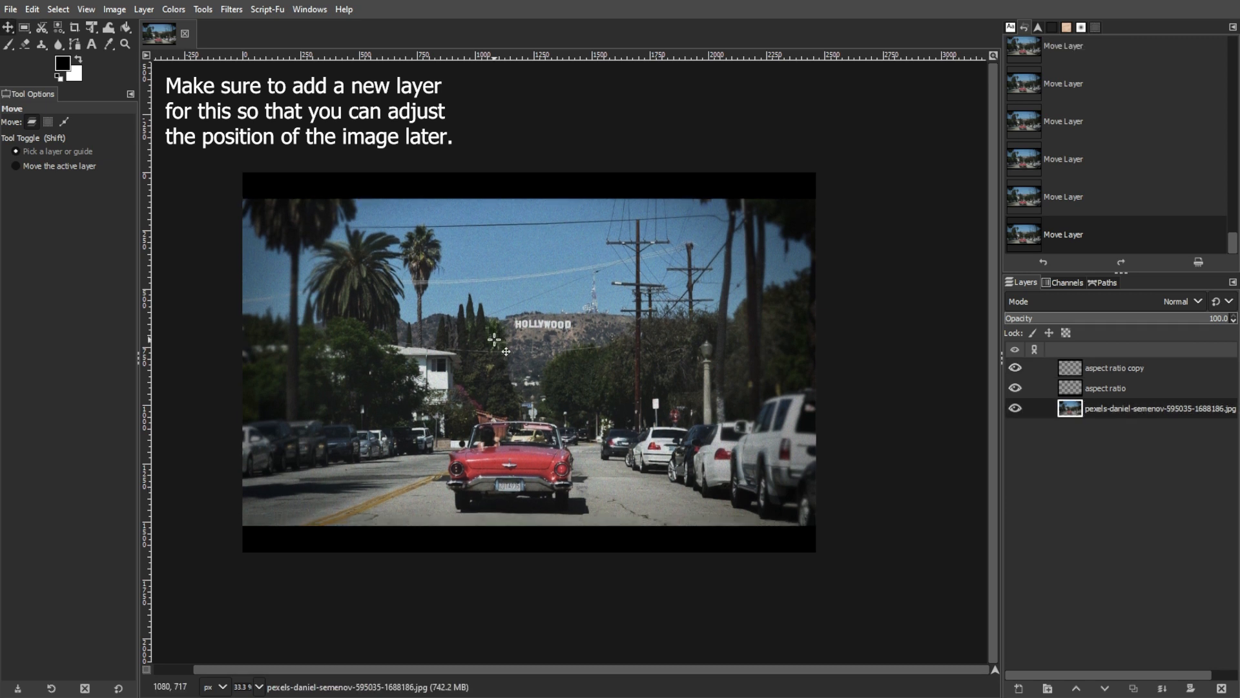
pyautogui.moveTo(399, 669); pyautogui.dragTo(359, 669)
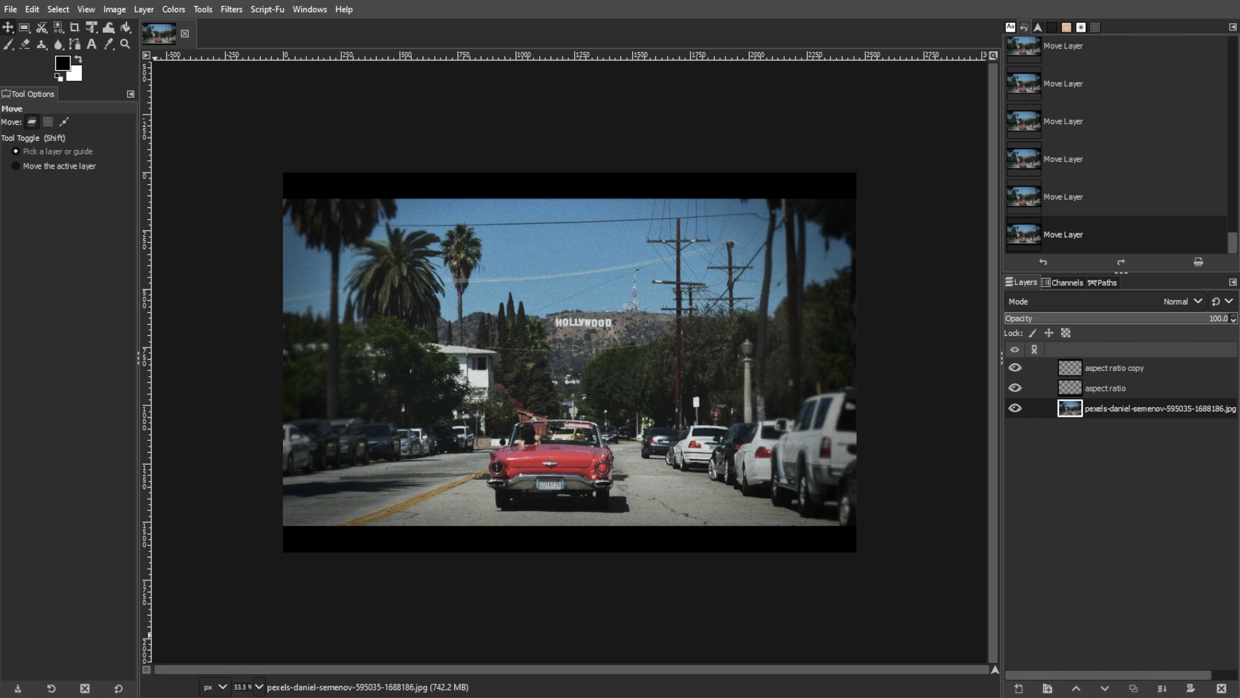
# In Color Balance for the photo layer, set Cyan-Red to 12.2 for the midtones and -9.6 for the shadows.
pyautogui.click(174, 9)
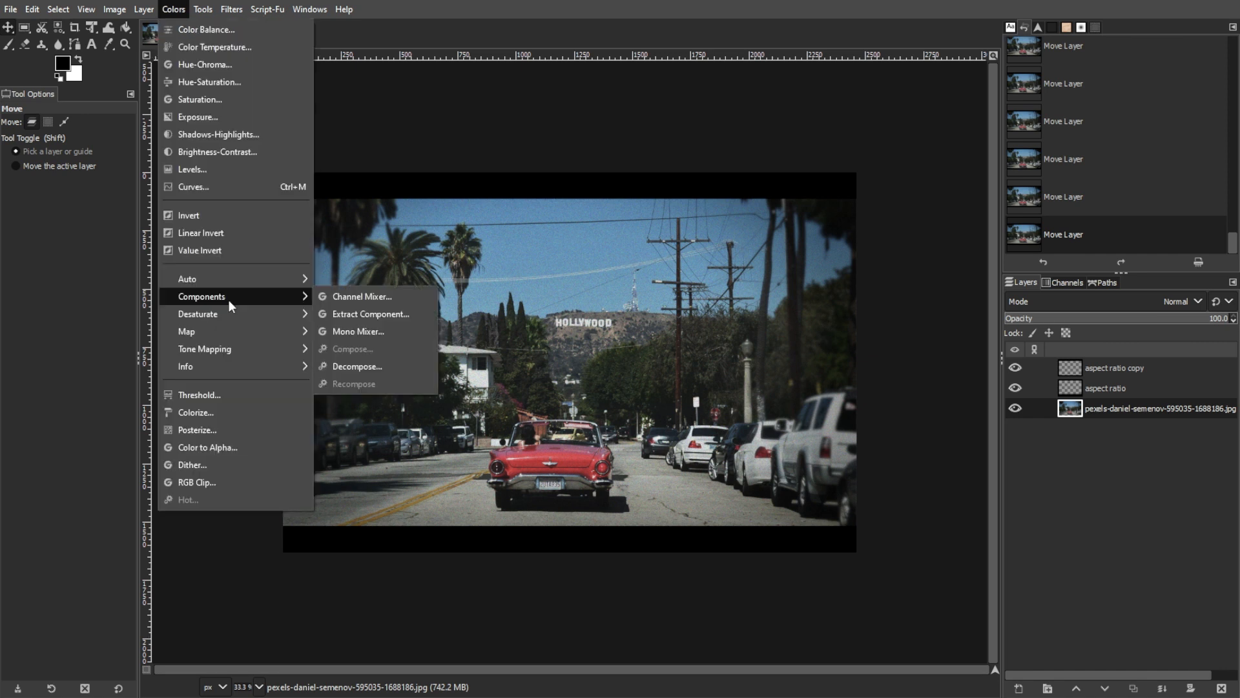
pyautogui.click(175, 30)
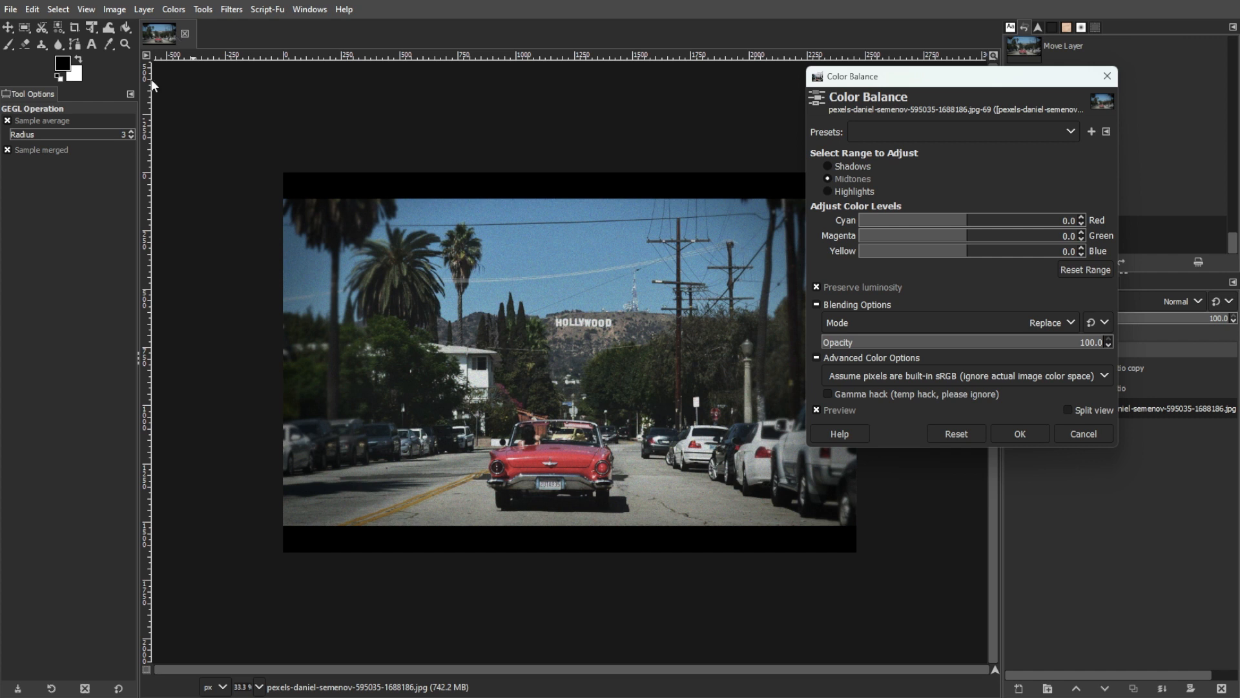
pyautogui.click(981, 224)
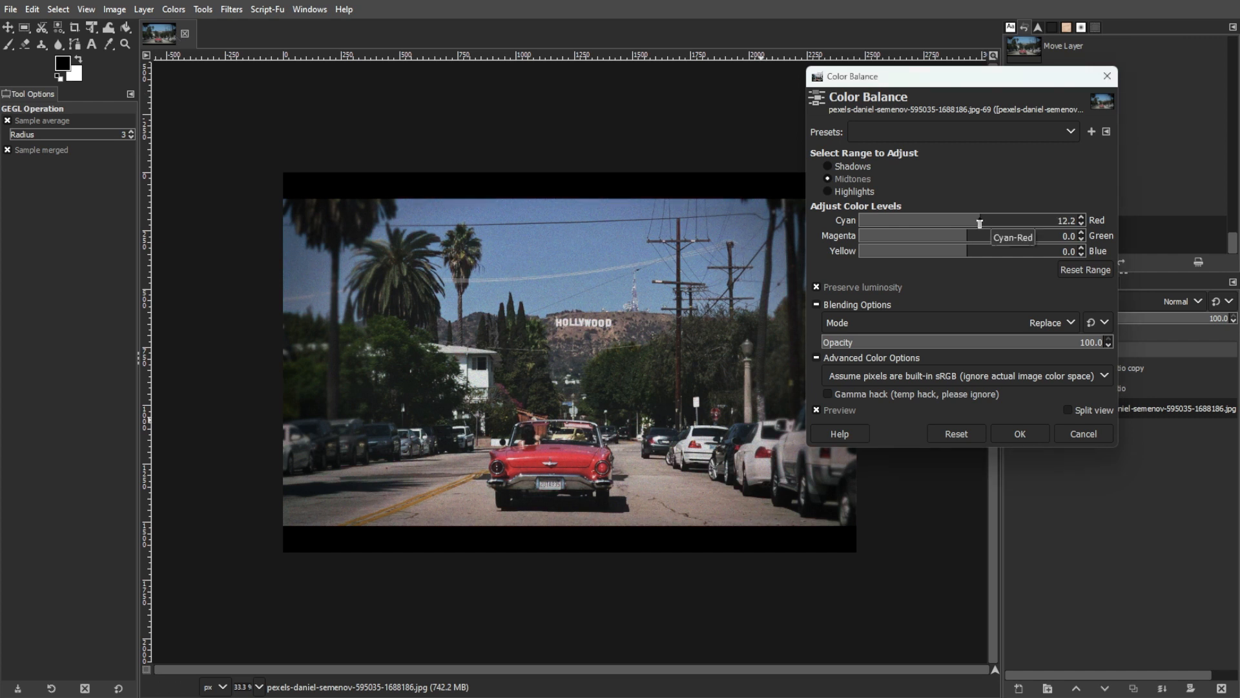
pyautogui.click(833, 166)
pyautogui.click(976, 224)
pyautogui.click(984, 224)
pyautogui.click(957, 224)
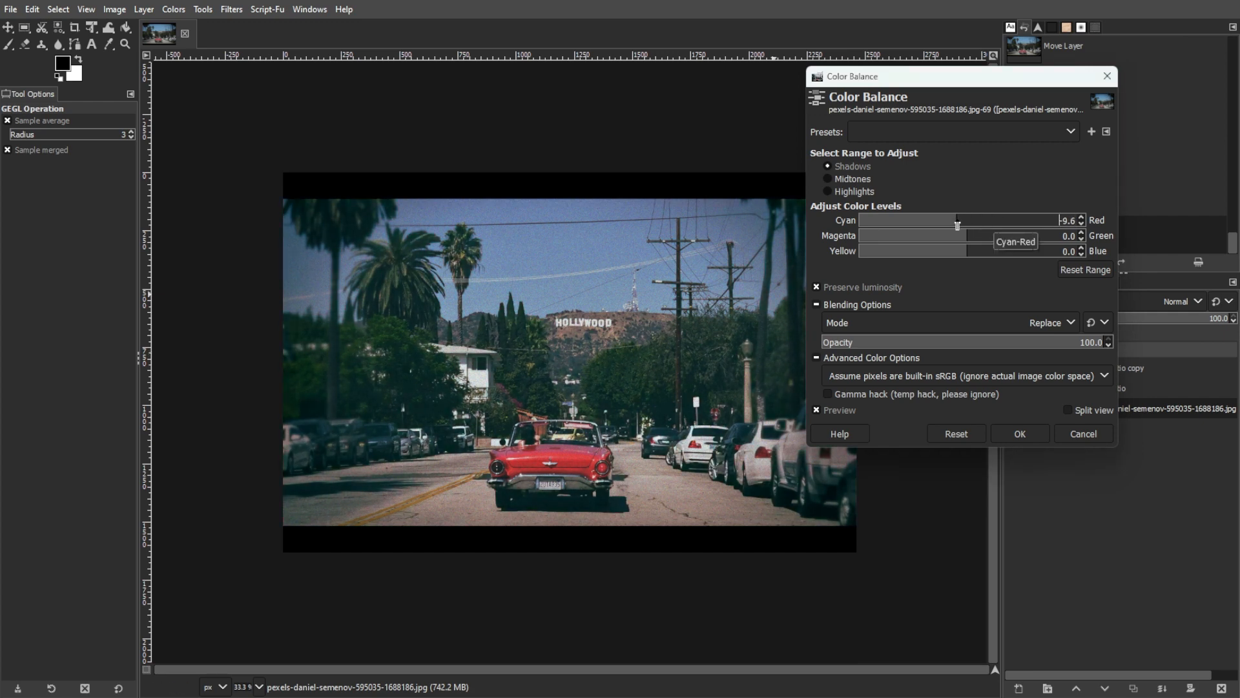
# Shift the midtones Cyan-Red level toward cyan, set the highlights Cyan-Red level to -10.3, and apply the color balance.
pyautogui.click(833, 179)
pyautogui.click(965, 224)
pyautogui.click(962, 224)
pyautogui.click(834, 192)
pyautogui.moveTo(924, 223); pyautogui.dragTo(952, 224)
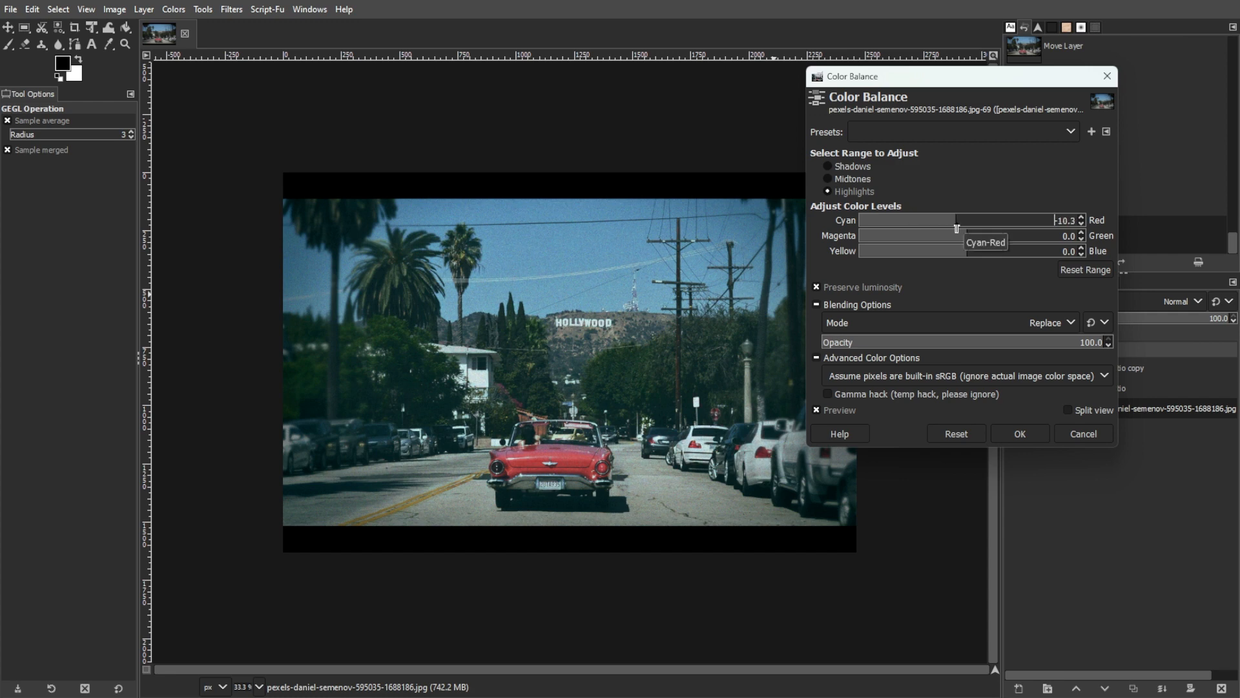
pyautogui.click(1020, 434)
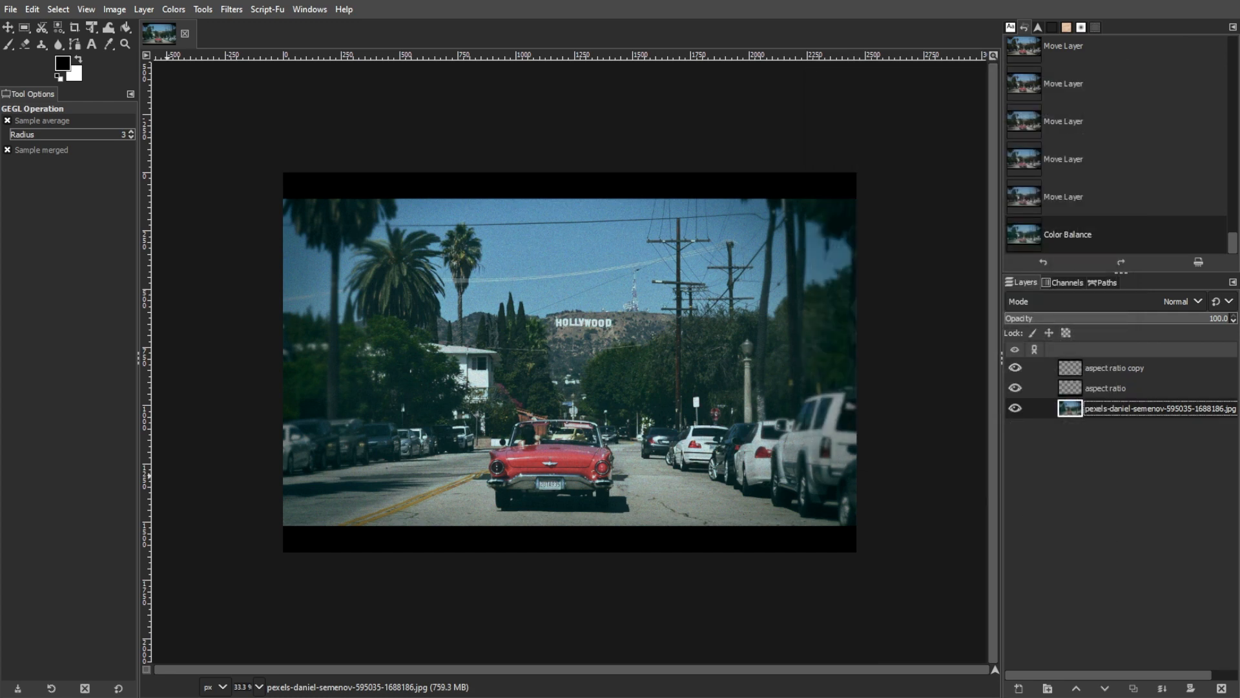